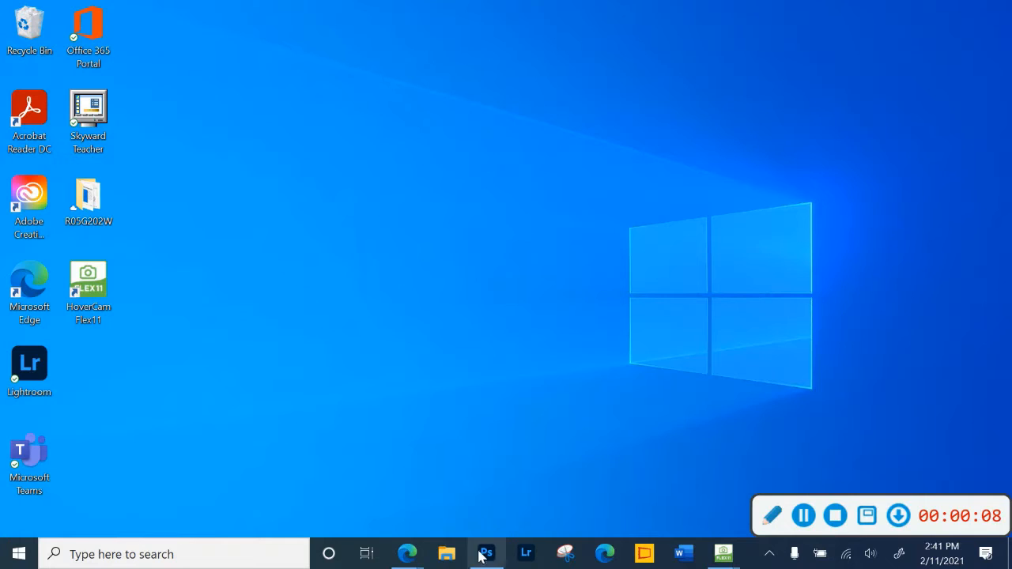
- Switch to Photoshop and set the workspace to Photography
click(488, 554)
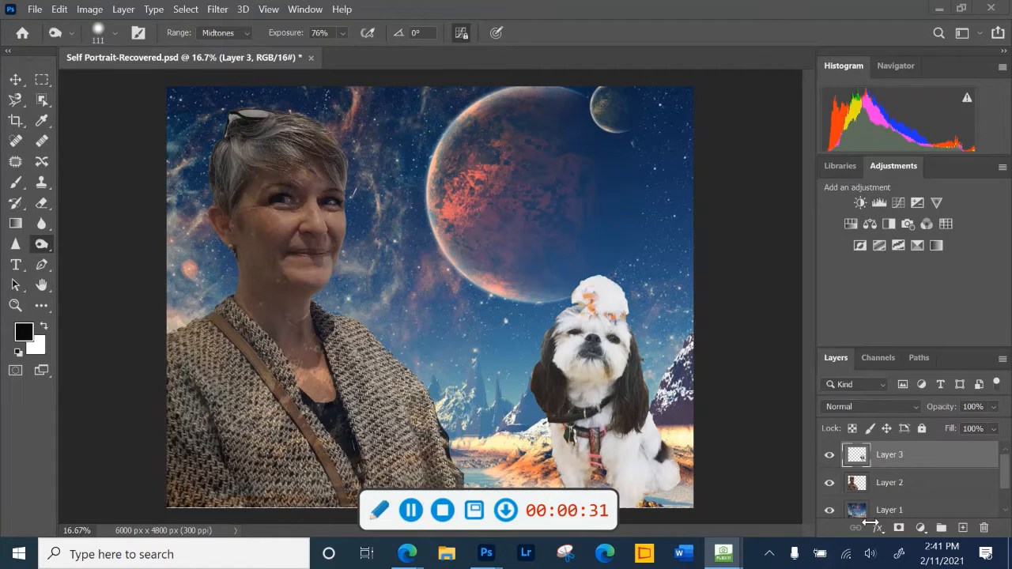
click(299, 11)
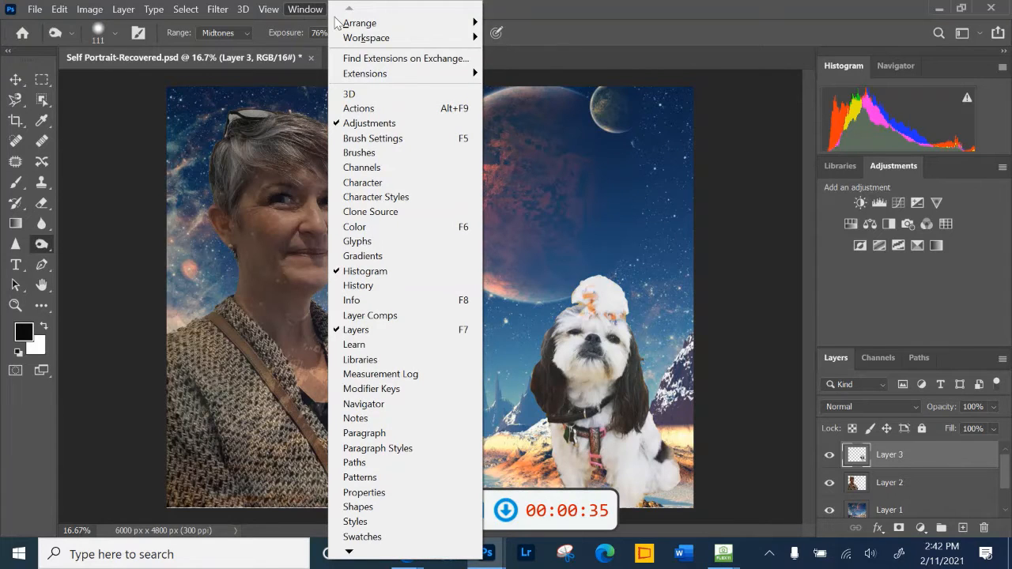
mouse_move(347, 39)
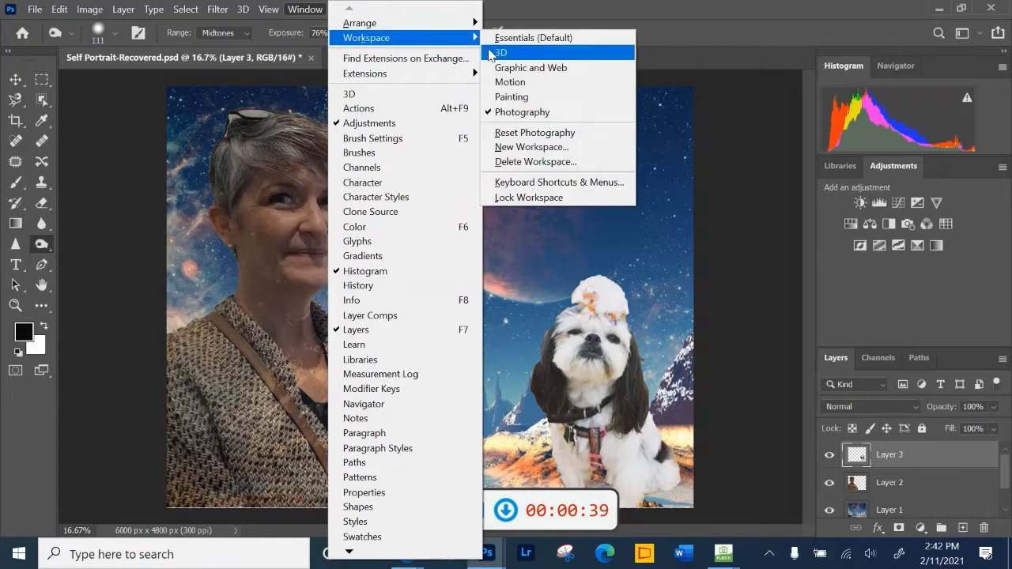
click(523, 113)
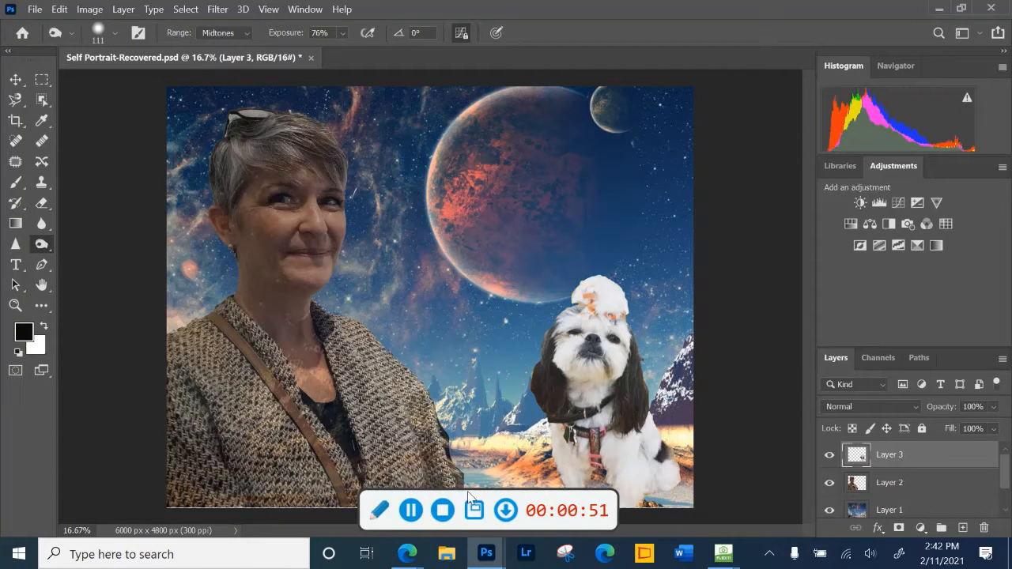
drag(354, 503, 76, 487)
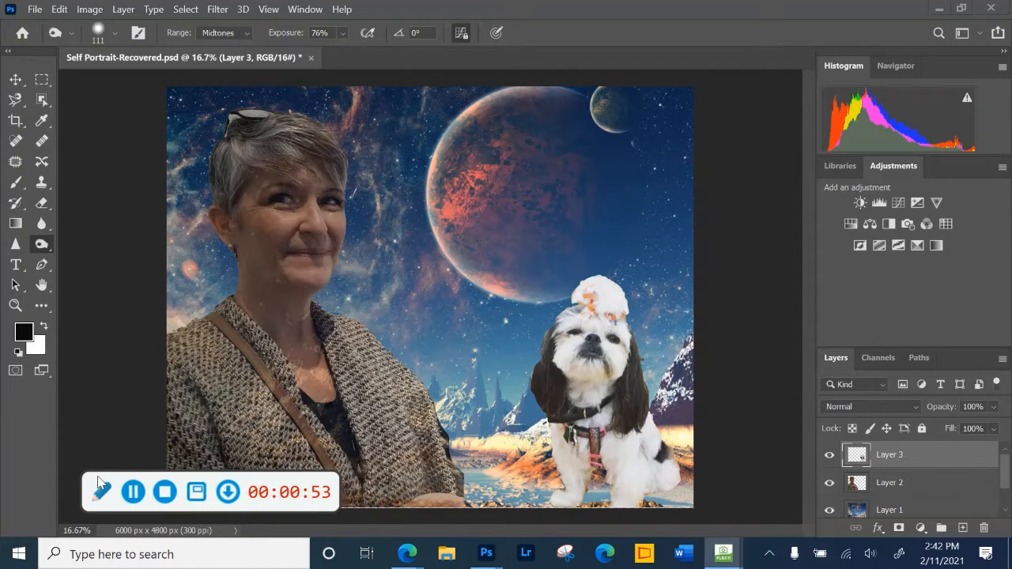
- Open the sunflowers image from the photoshop self portrait folder
click(36, 11)
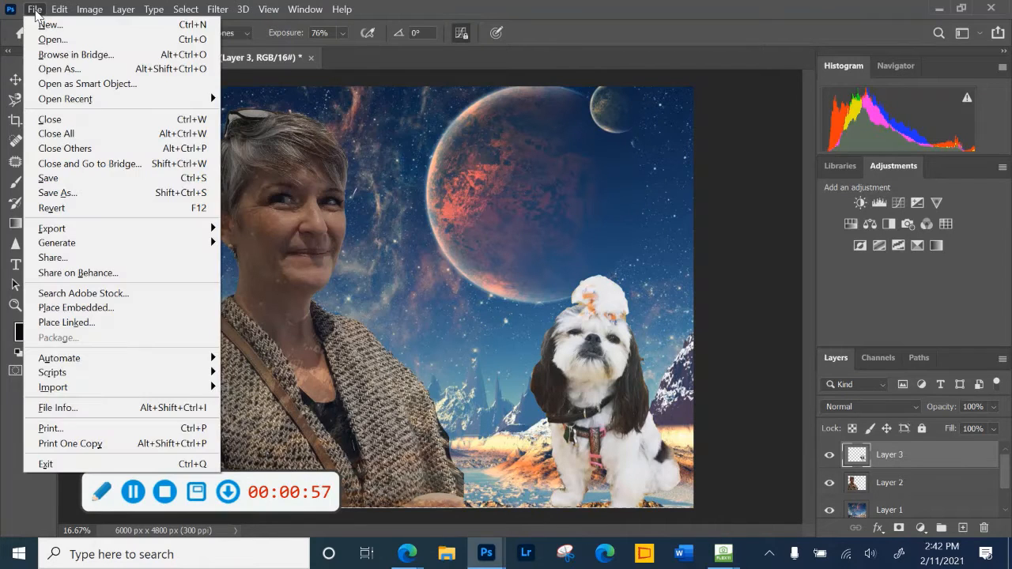
click(49, 39)
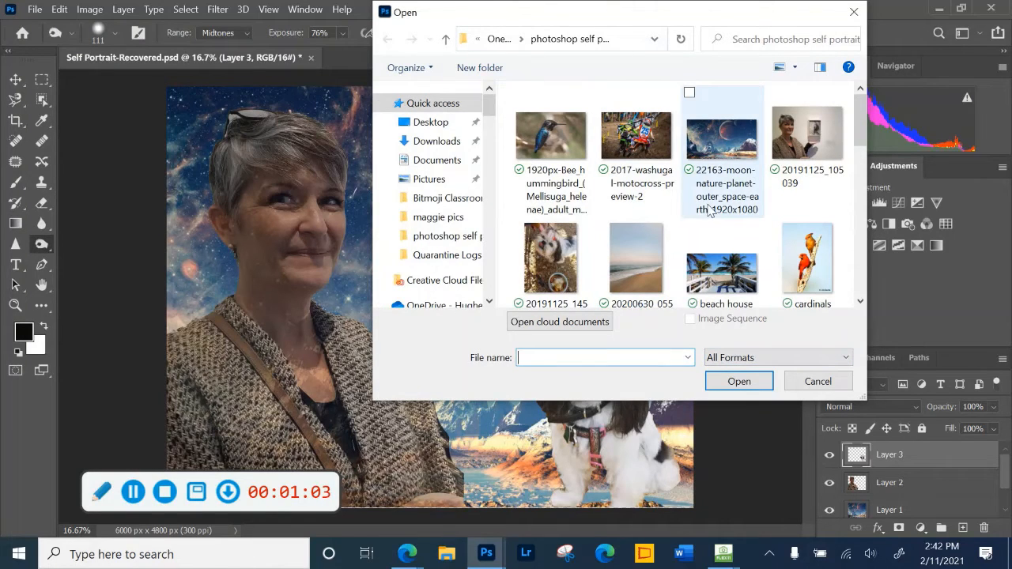
scroll(709, 210, down, 1)
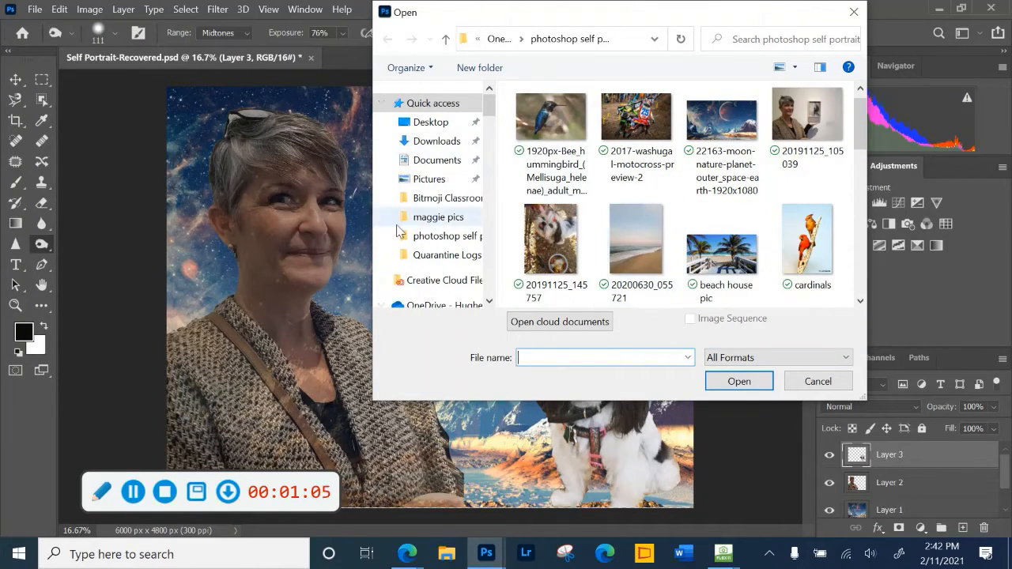
scroll(692, 229, down, 3)
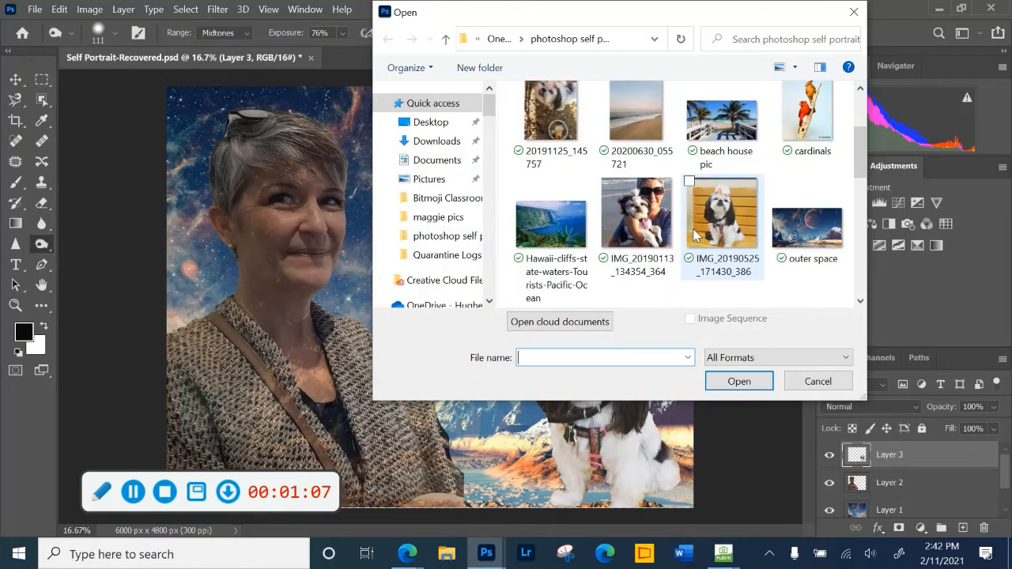
scroll(691, 230, down, 9)
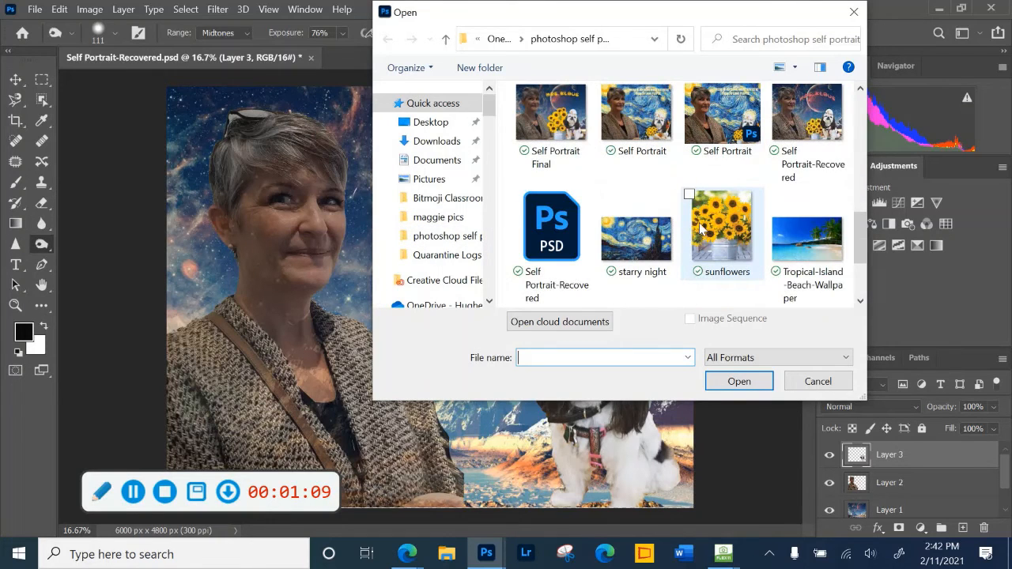
click(704, 225)
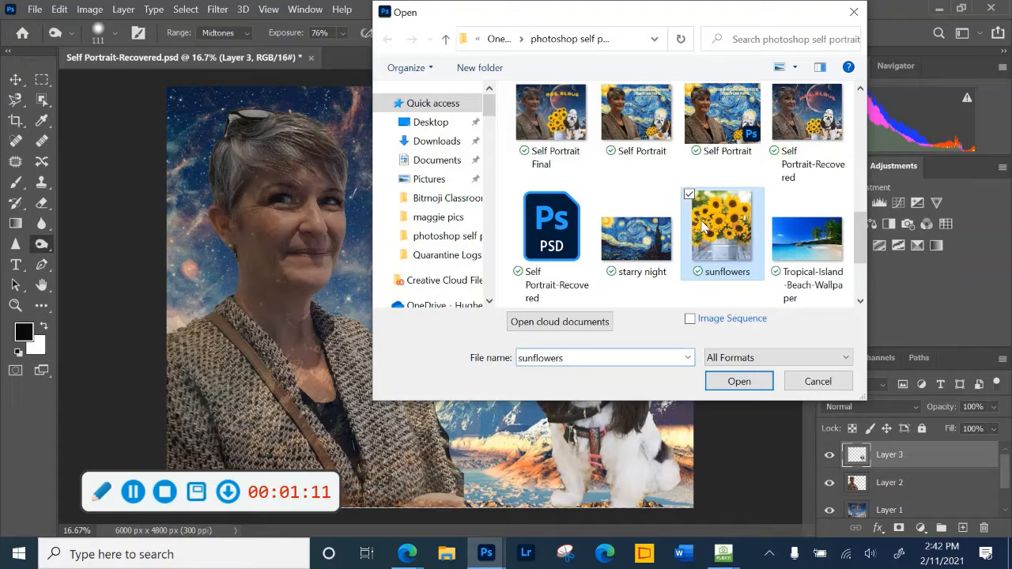
click(749, 381)
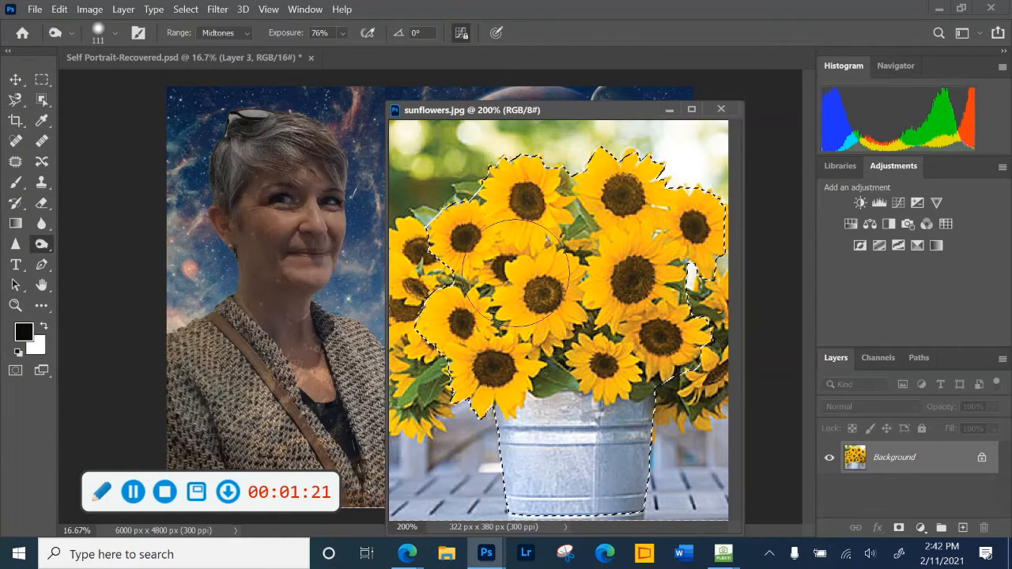
- Move the selected sunflower bucket into the self-portrait, close sunflowers.jpg, and place the bucket between the woman and the dog
key(v)
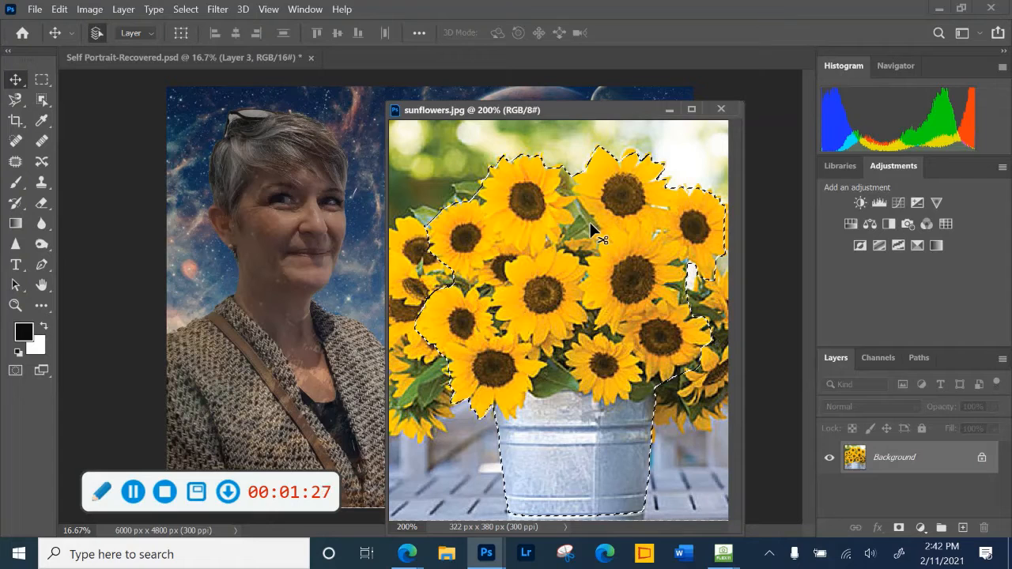
drag(592, 224, 305, 316)
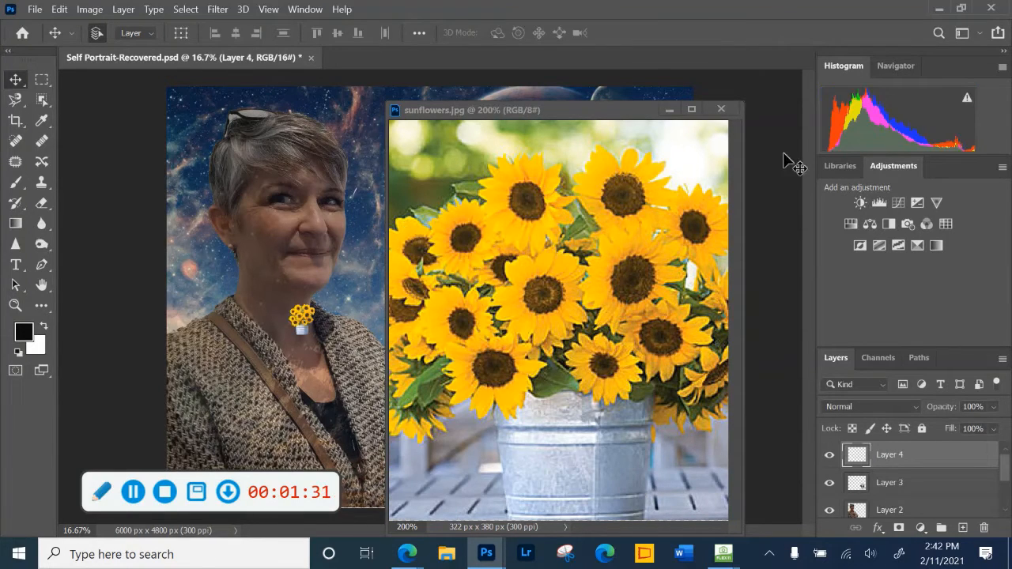
click(721, 111)
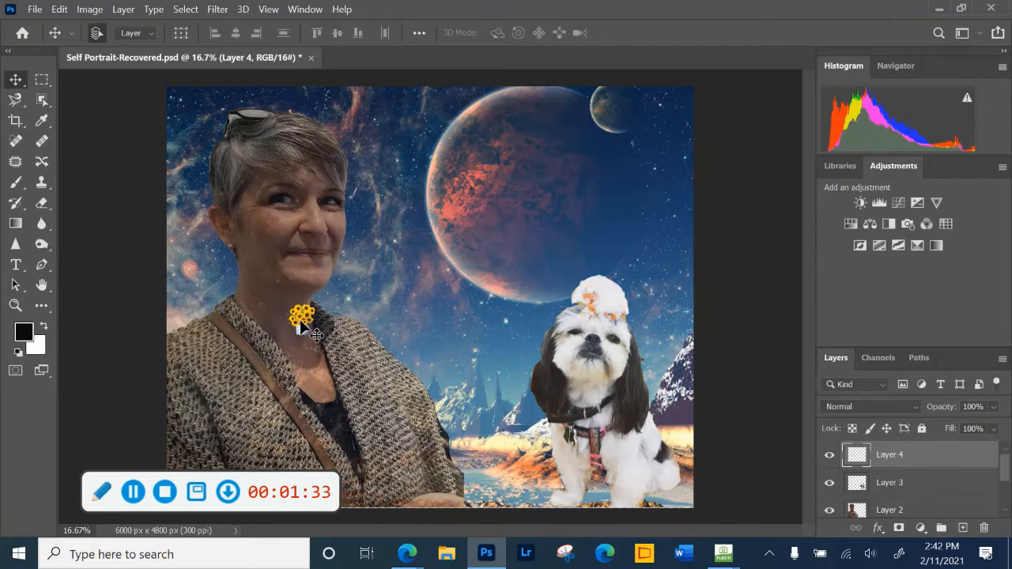
drag(309, 324, 474, 348)
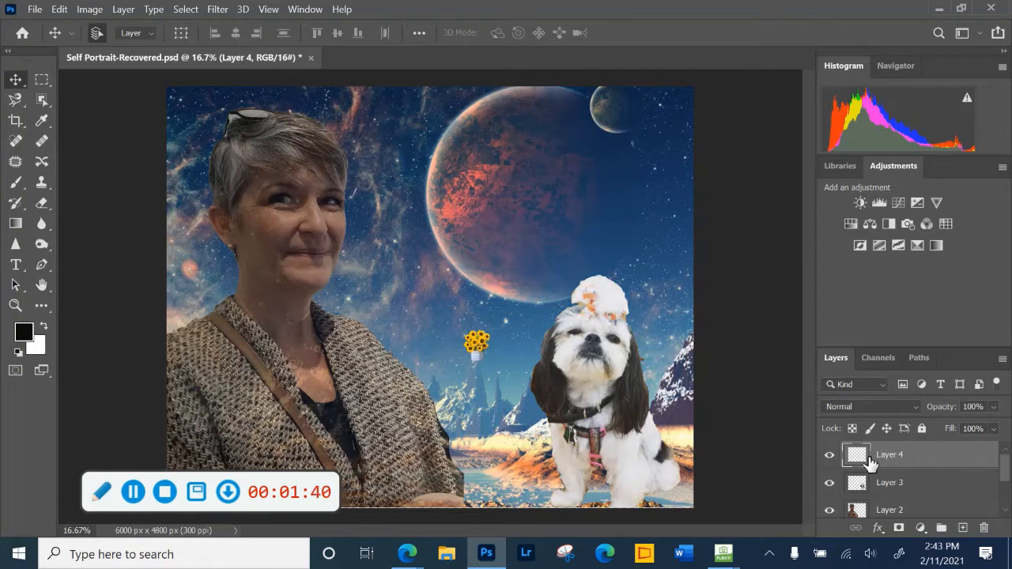
- Scale the sunflower bucket to about 772% and position it at the image's lower edge between the woman and the dog
click(61, 11)
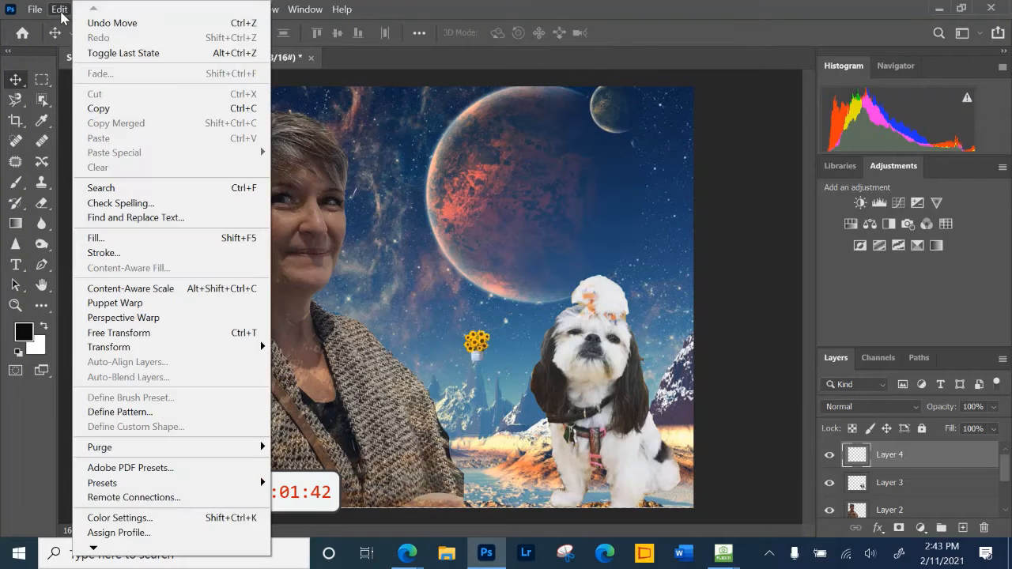
mouse_move(89, 352)
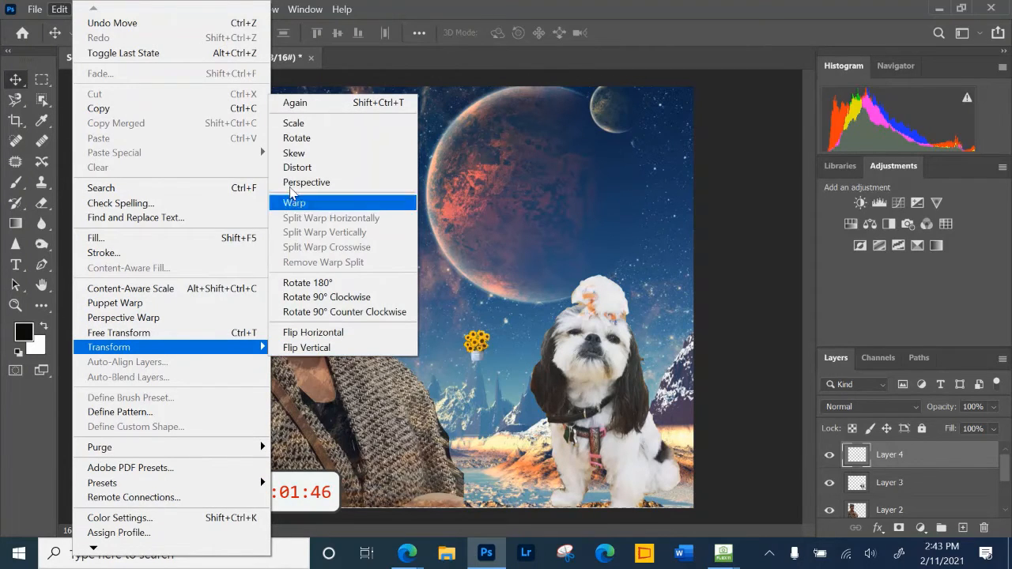
click(294, 124)
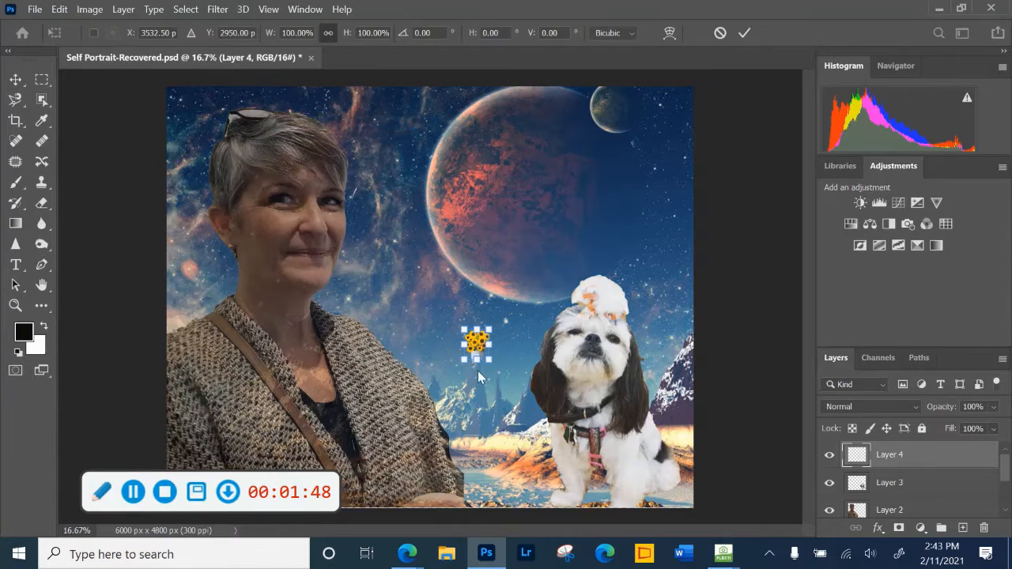
drag(489, 361, 605, 498)
drag(465, 327, 401, 254)
drag(499, 362, 494, 377)
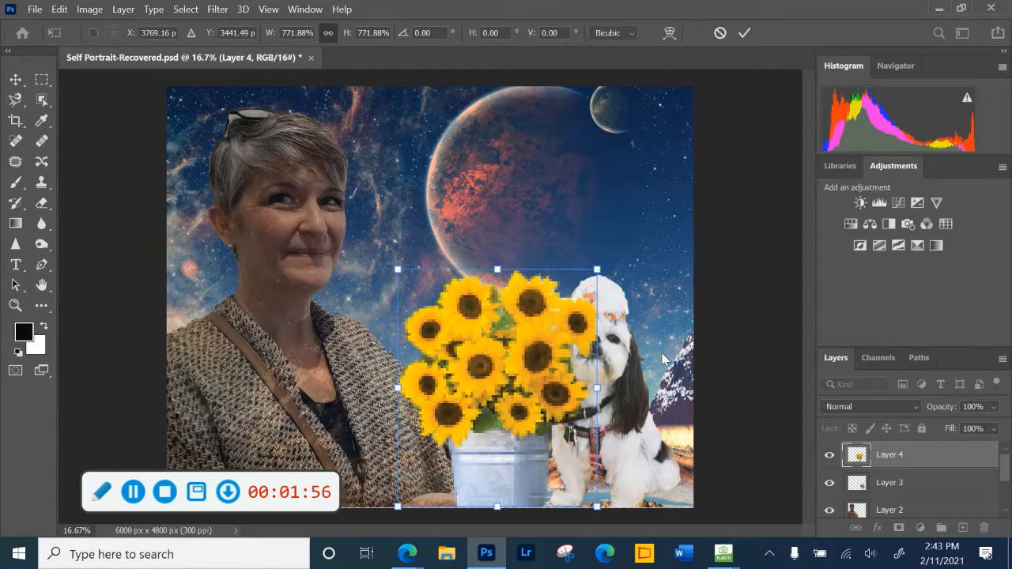
click(744, 32)
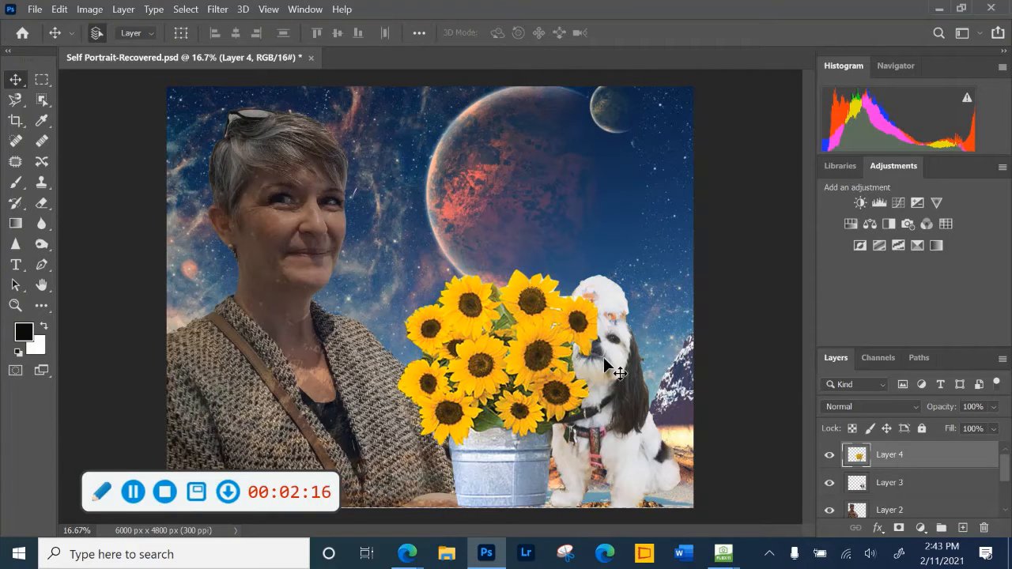
- Move the dog's layer, Layer 3, above the sunflower layer, Layer 4, in the stacking order
click(883, 487)
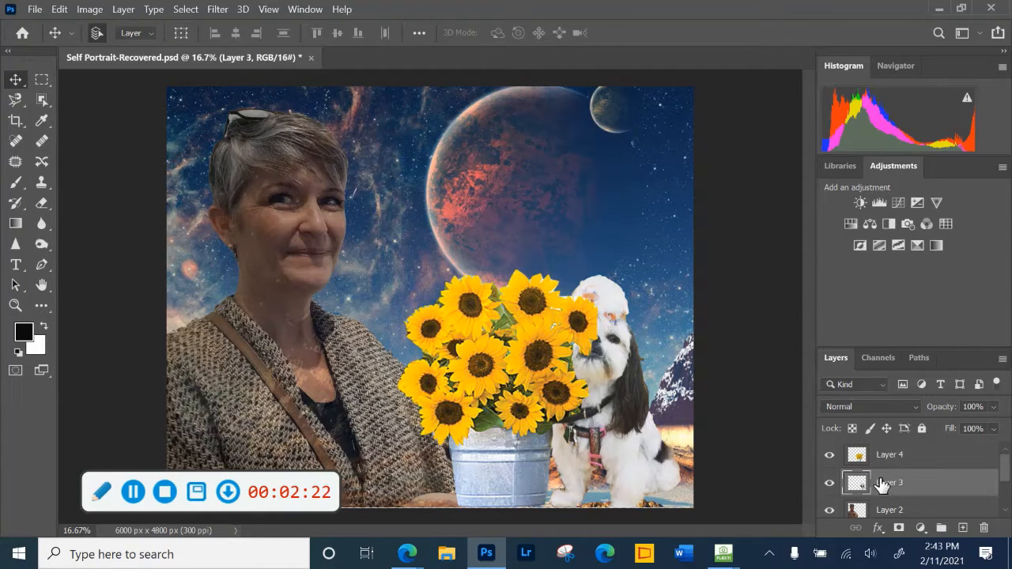
drag(884, 484, 882, 450)
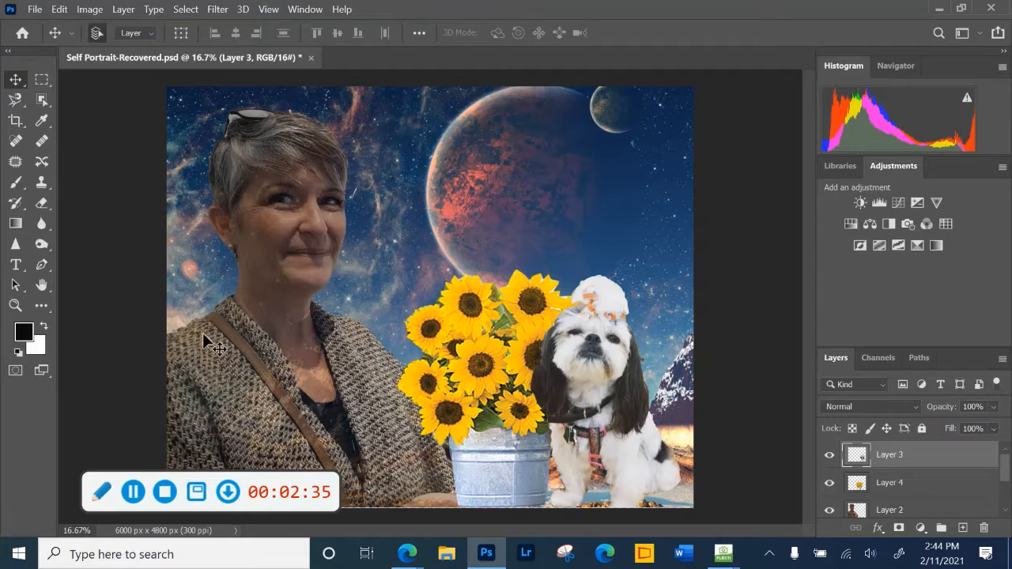
- Draw a horizontal text box across the sky above the flowers and dog, and clear its placeholder text
click(16, 267)
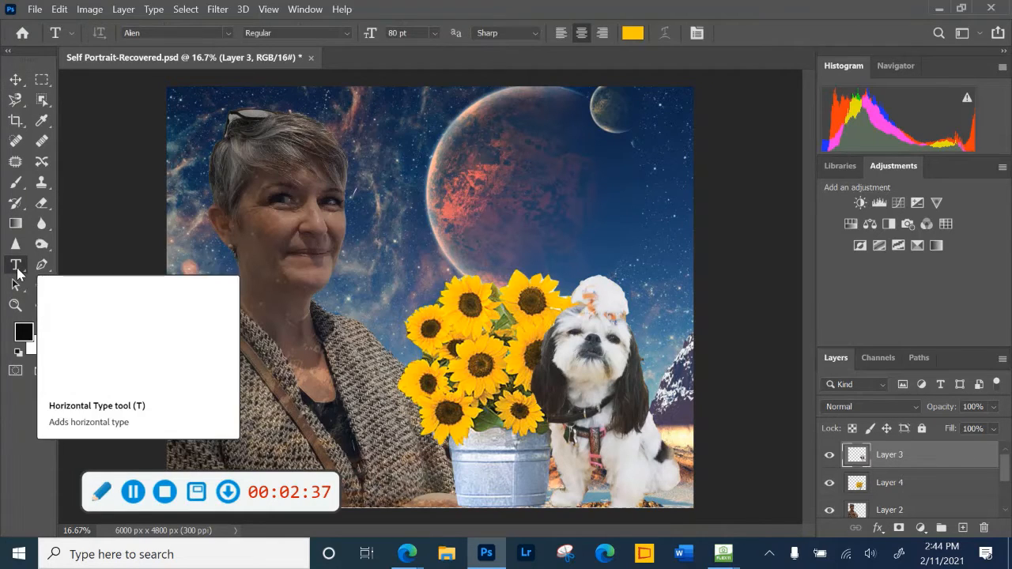
drag(342, 115, 694, 274)
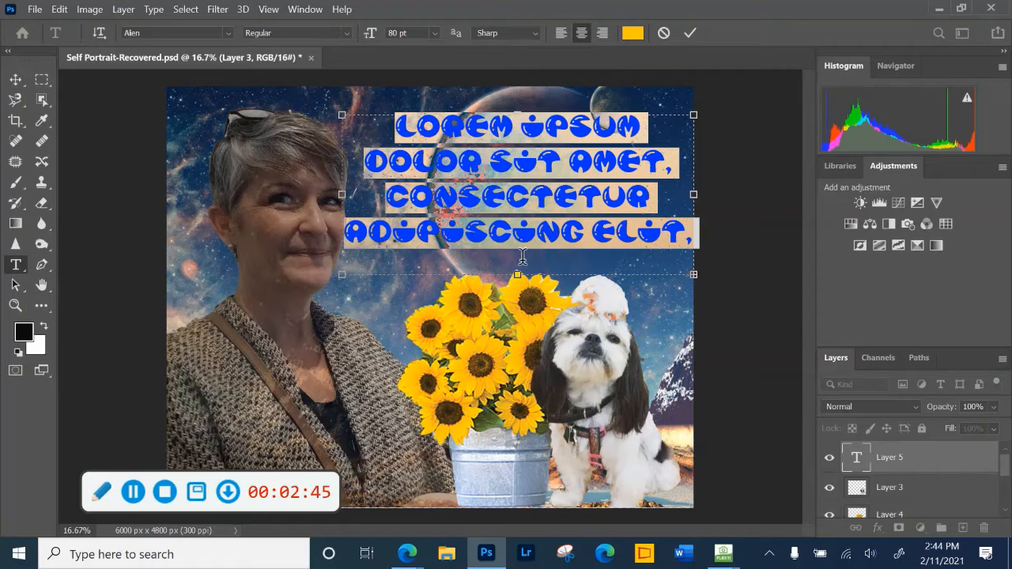
key(Delete)
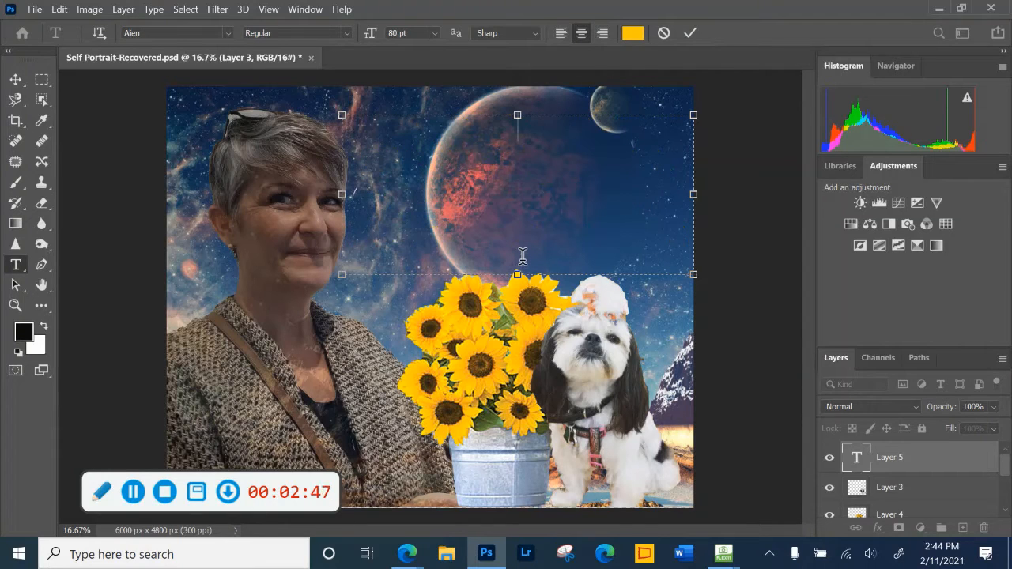
- Set the text color to yellow f6d005 by sampling a sunflower petal
click(632, 33)
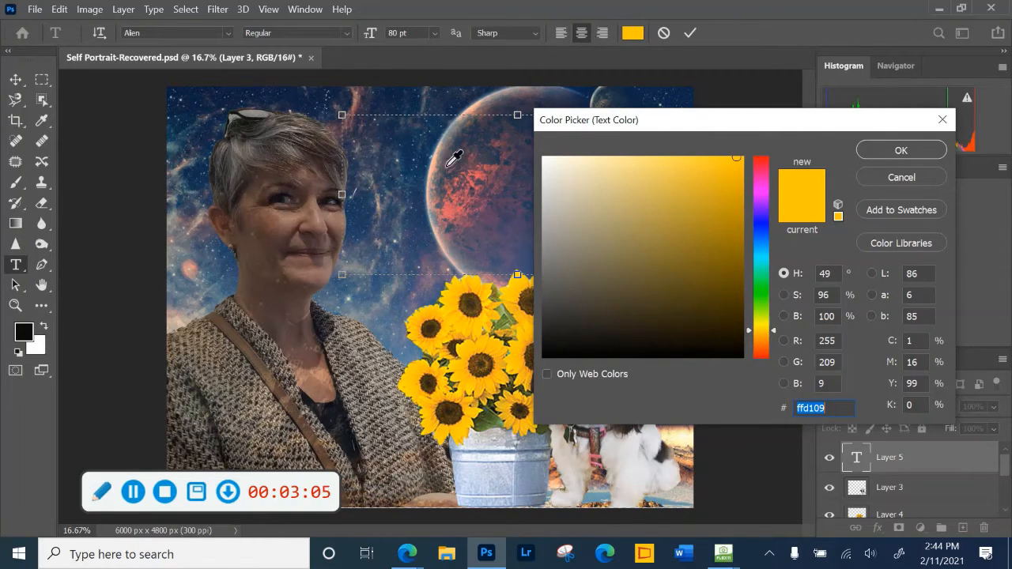
click(465, 308)
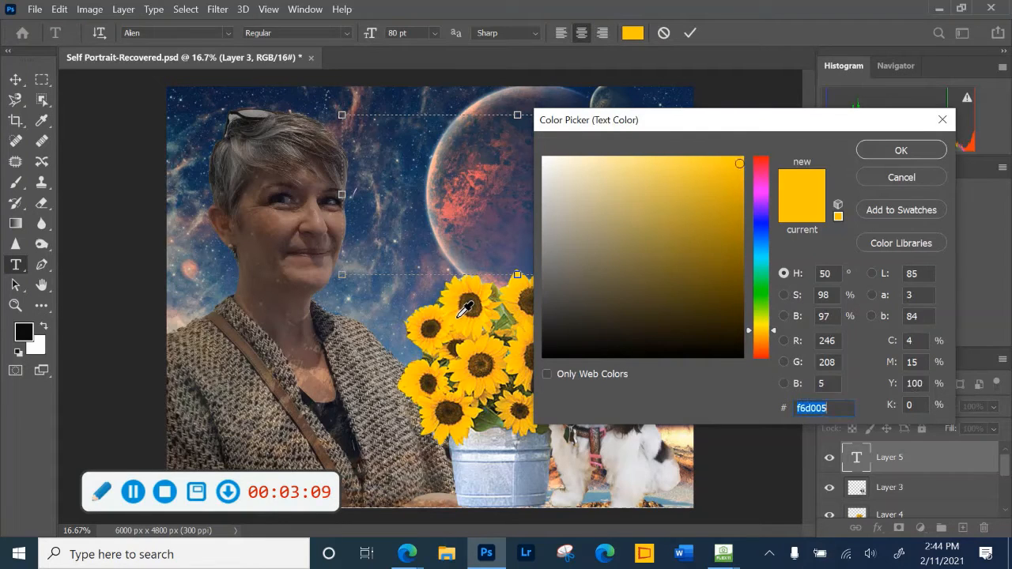
click(895, 149)
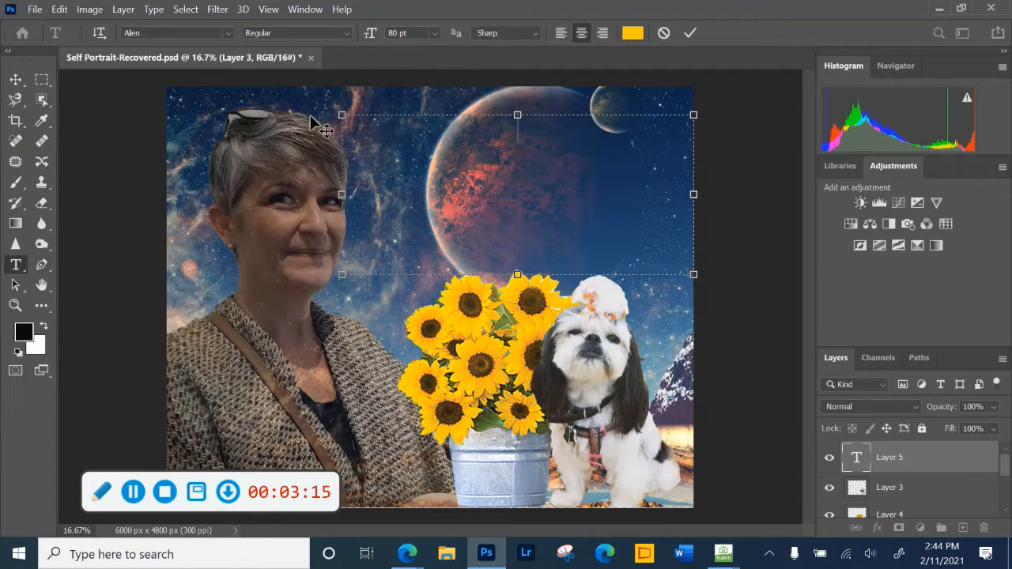
- Choose the Alien font and enter the portrait subject's title and surname in the text box
click(227, 34)
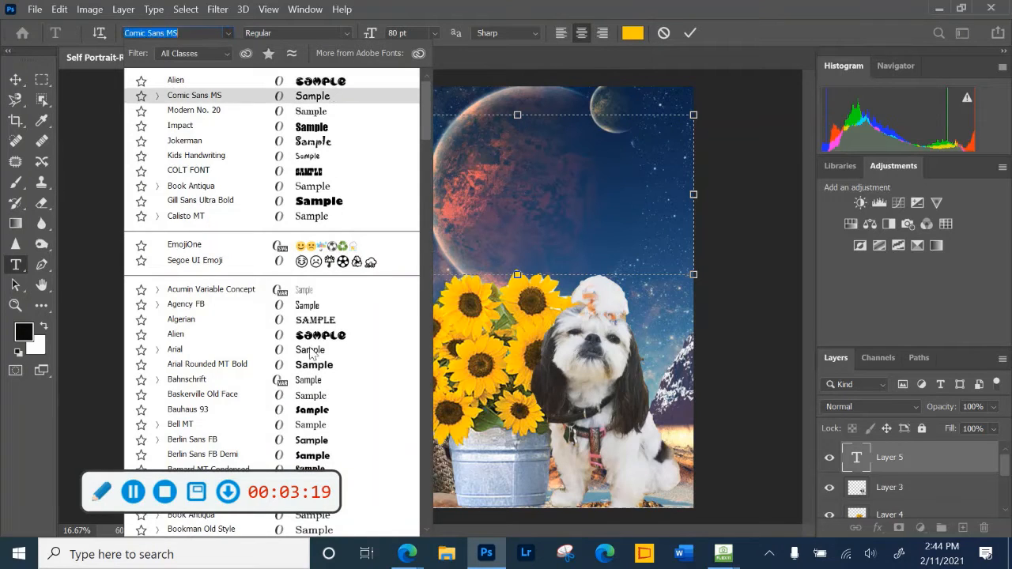
scroll(316, 371, down, 3)
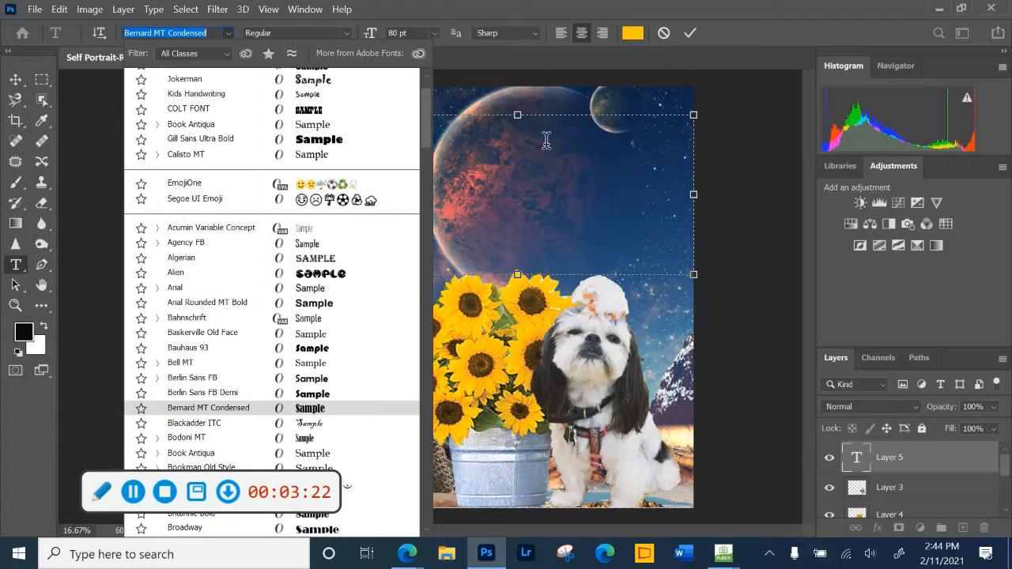
click(325, 276)
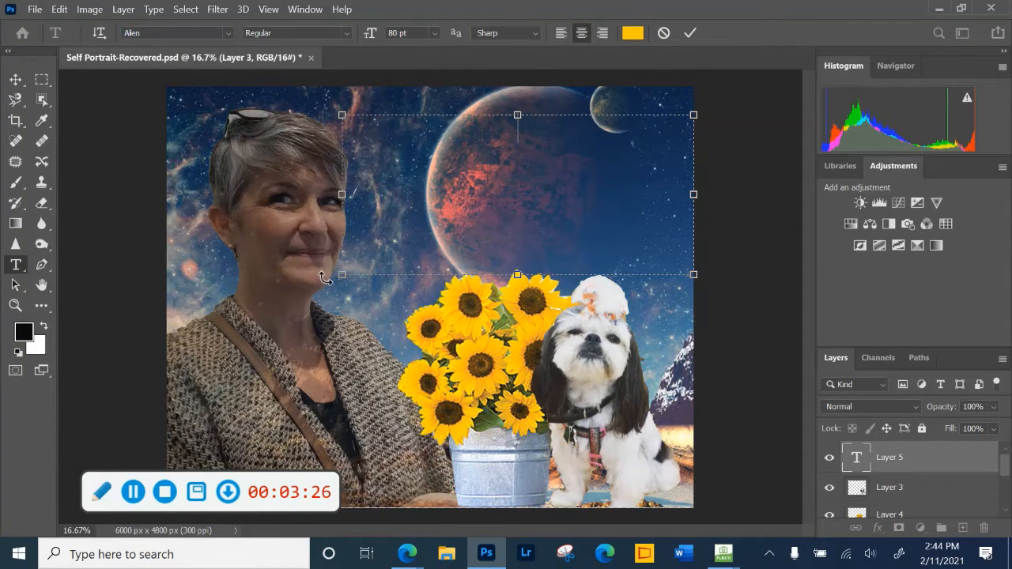
text(Mrs. K)
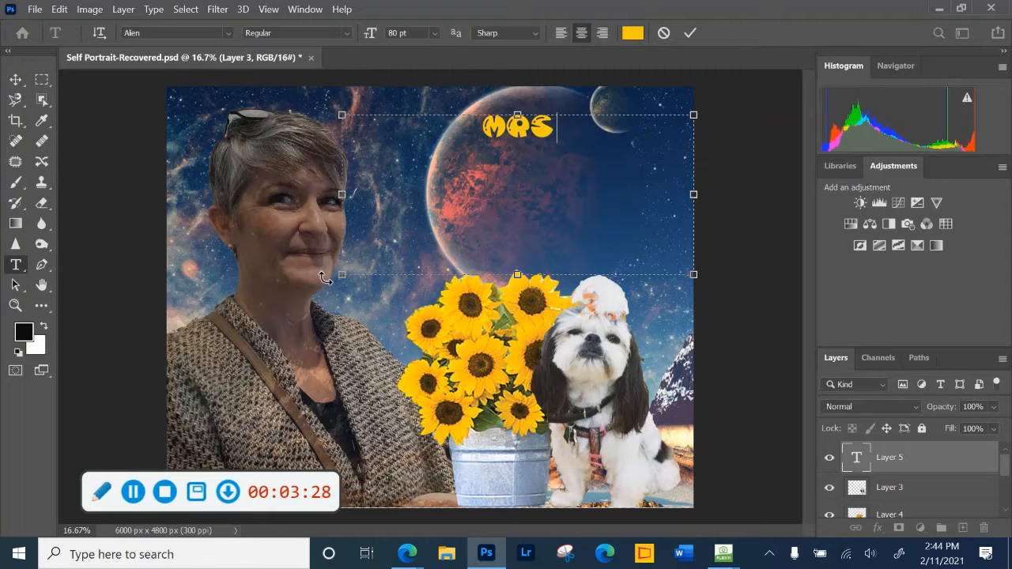
text(laus)
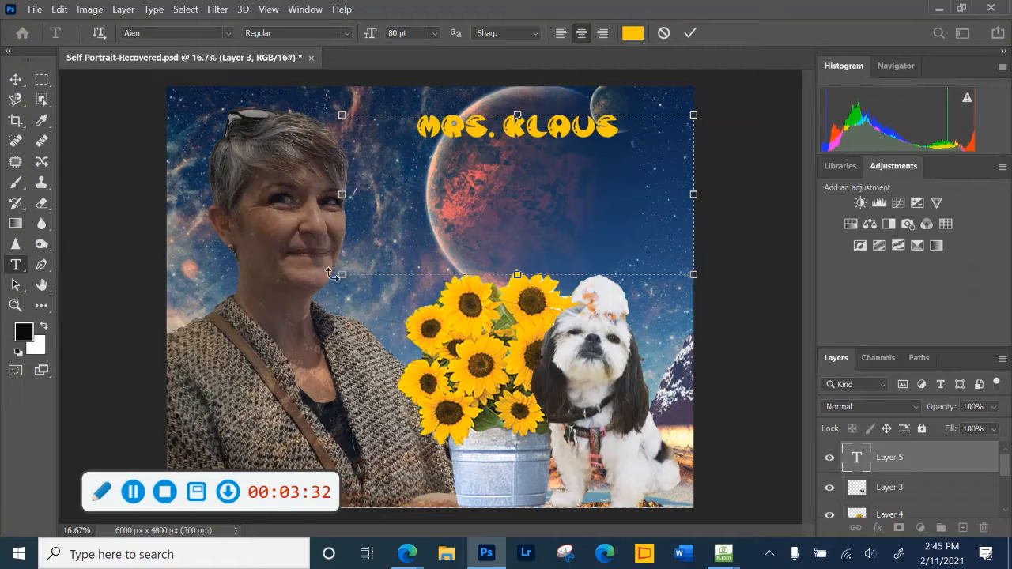
- Shrink the text box to fit closely around the name over the planet and commit the text
drag(340, 275, 409, 148)
drag(695, 152, 615, 149)
click(689, 35)
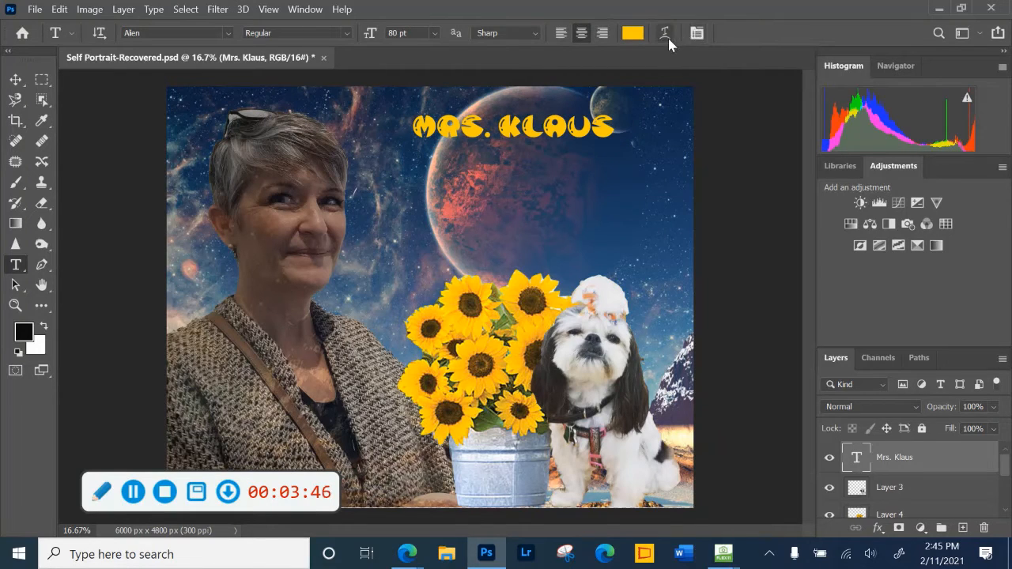
- Warp the name text with a horizontal Arc style and a bend of +48%
click(665, 33)
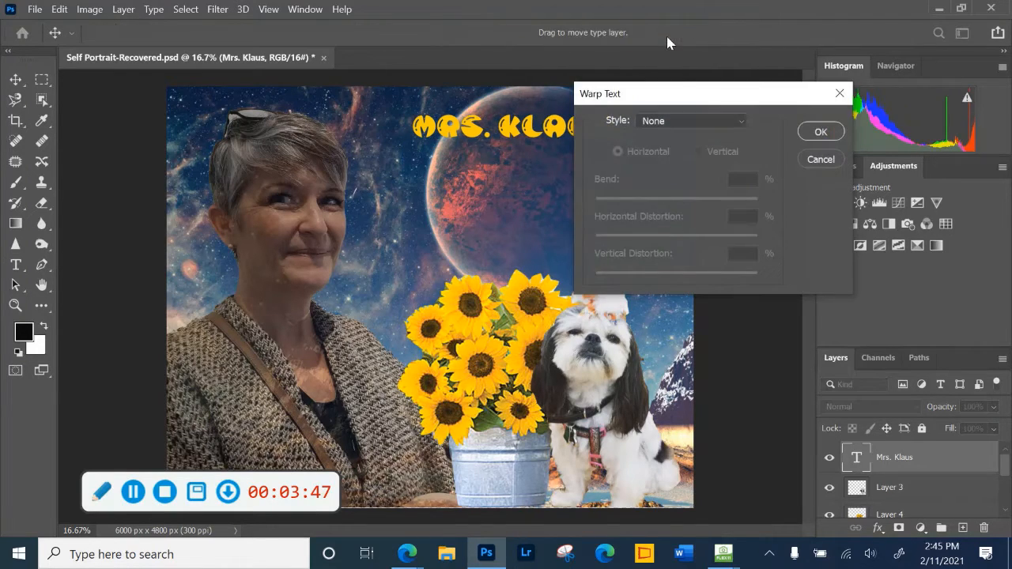
click(738, 122)
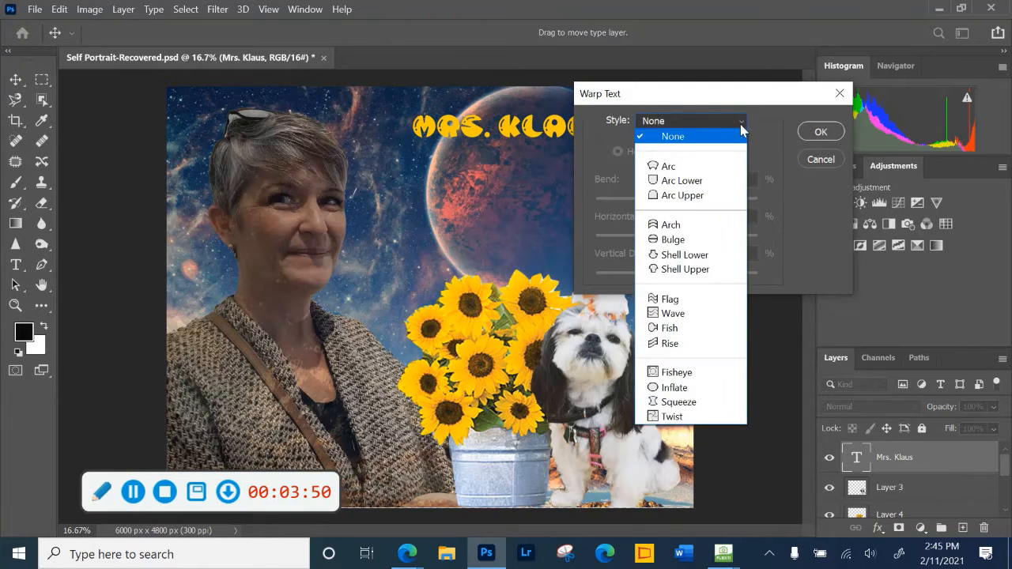
click(693, 169)
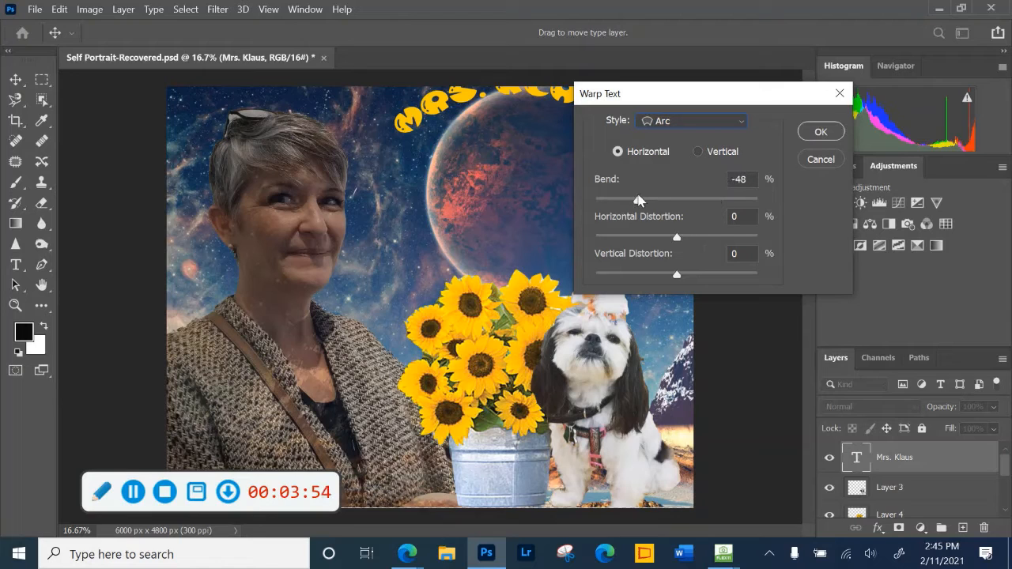
drag(618, 199, 715, 178)
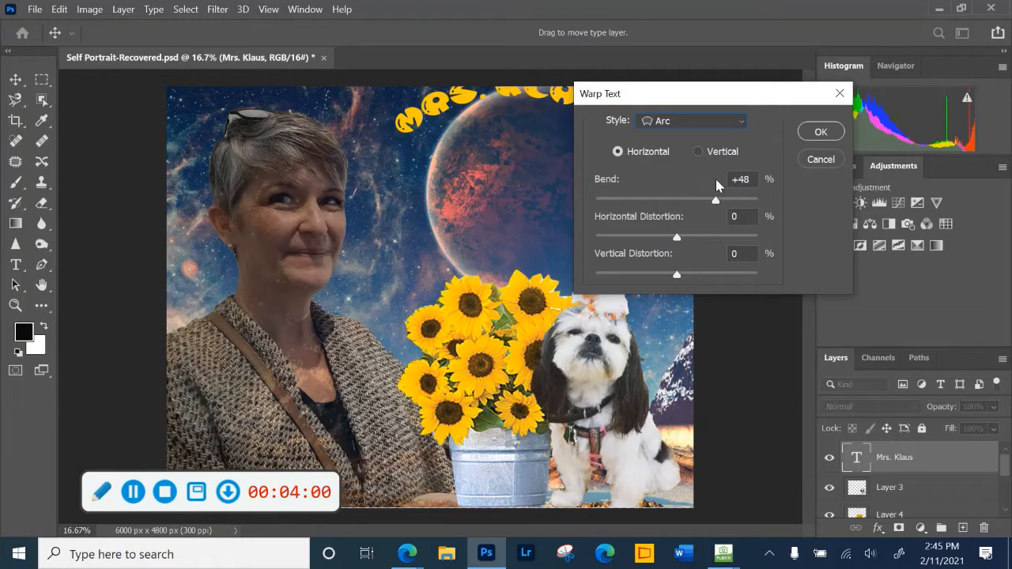
click(820, 131)
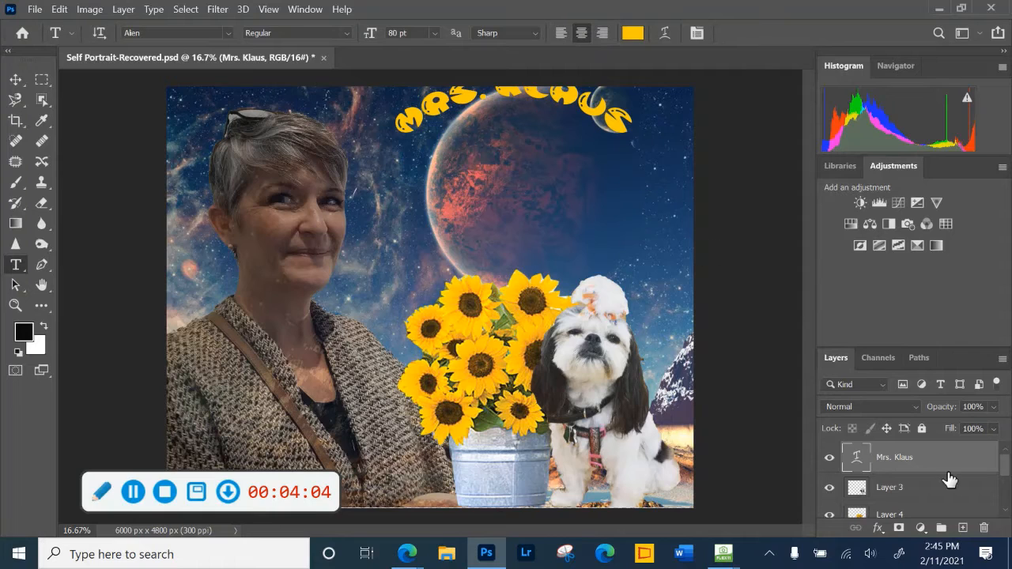
- Move the arched name down over the large planet and set its layer opacity to 82%
click(15, 79)
drag(457, 111, 457, 168)
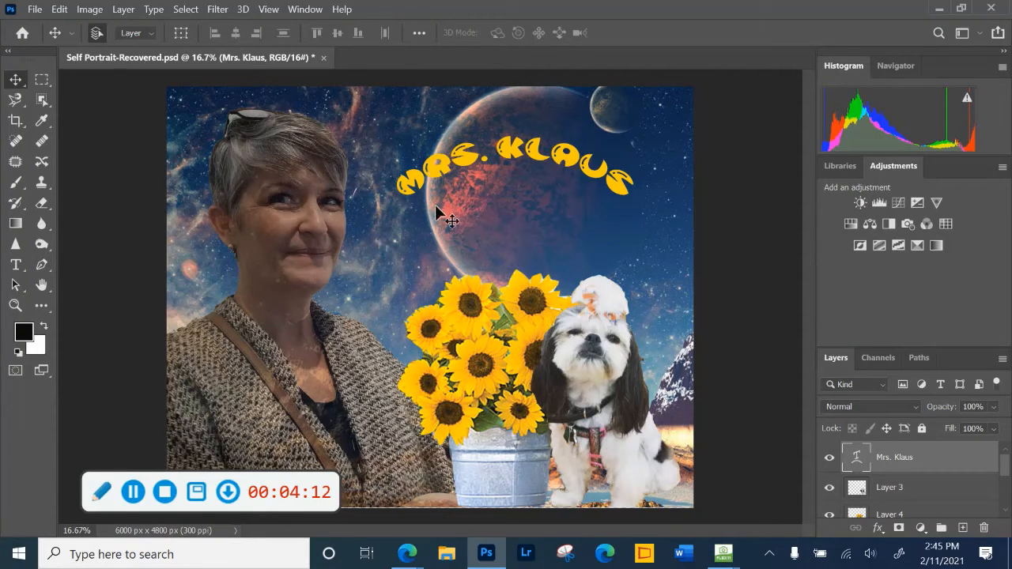
click(993, 408)
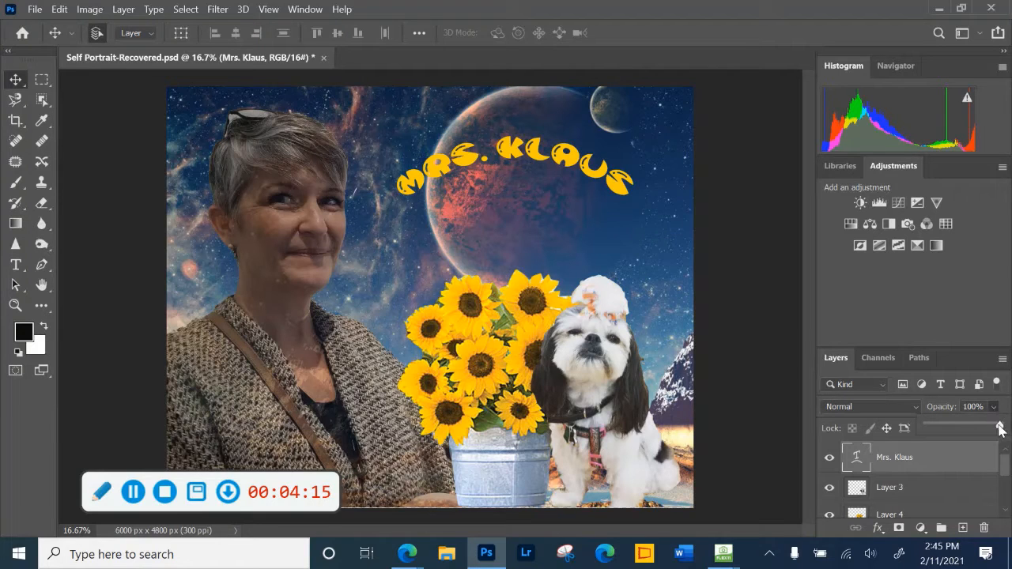
mouse_move(998, 424)
mouse_down()
mouse_move(955, 427)
mouse_move(986, 424)
mouse_up()
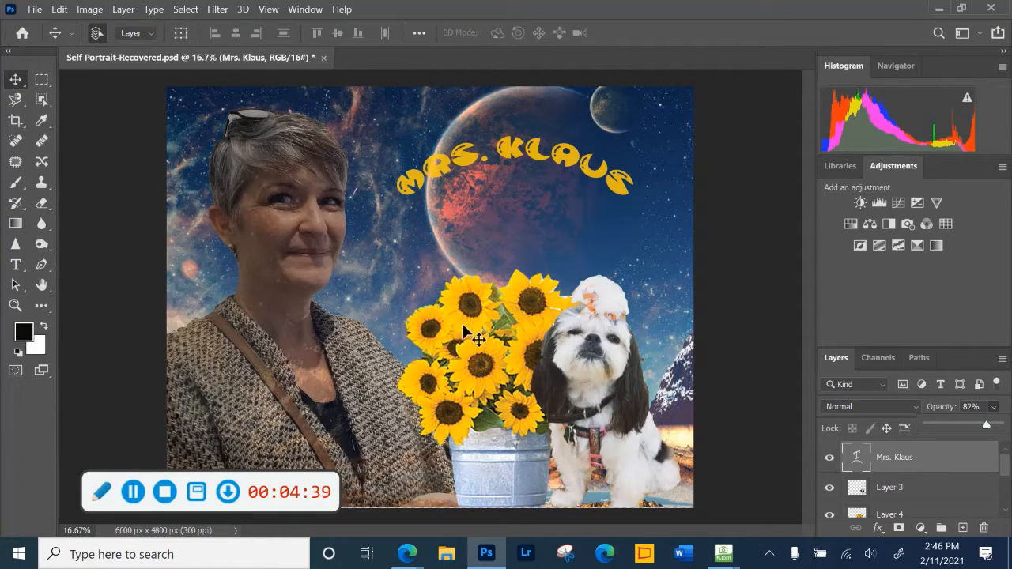
- Duplicate the sunflower bucket layer, Layer 4, and move the copy in front of the woman's torso
scroll(861, 471, down, 1)
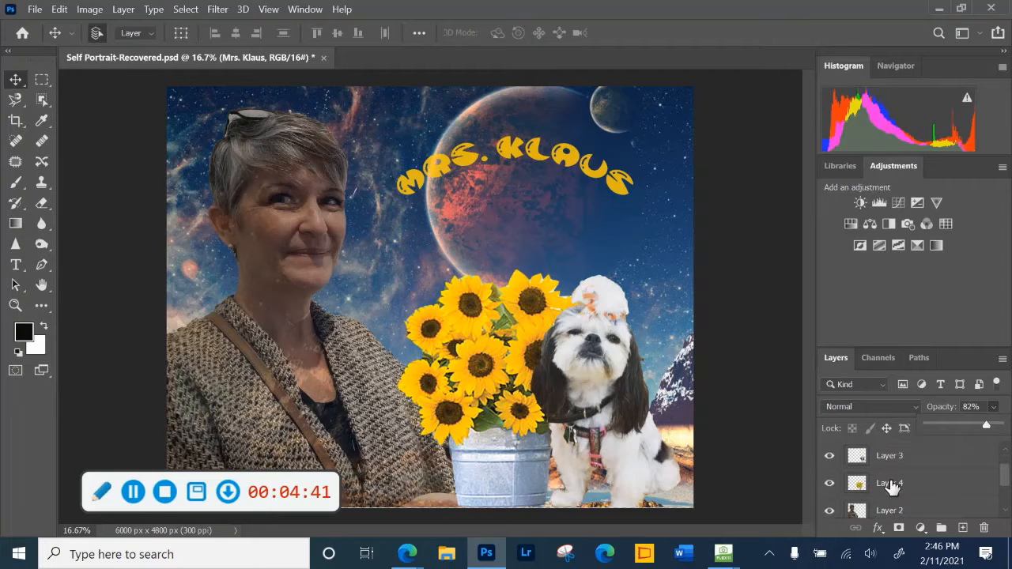
right_click(887, 484)
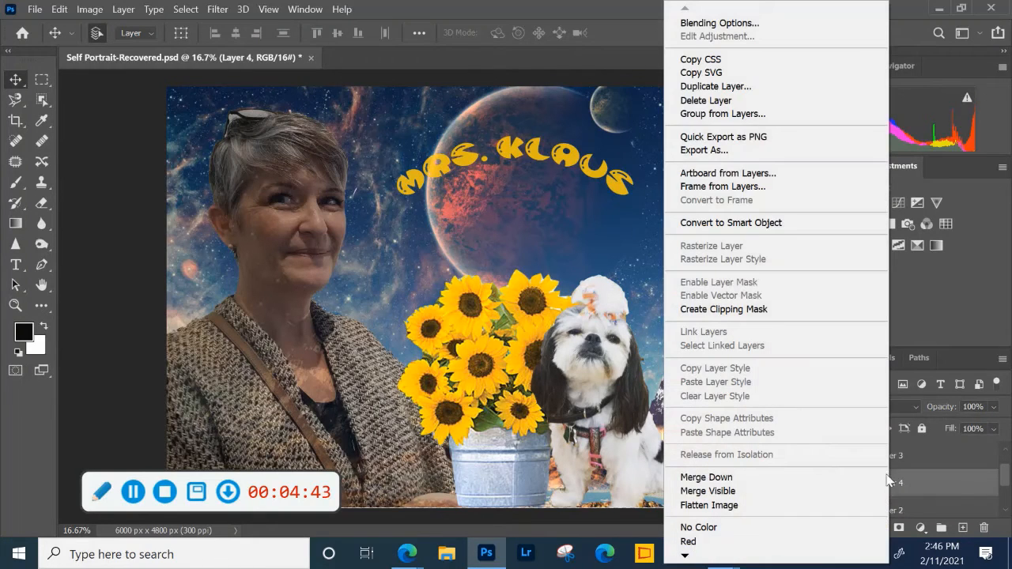
click(716, 89)
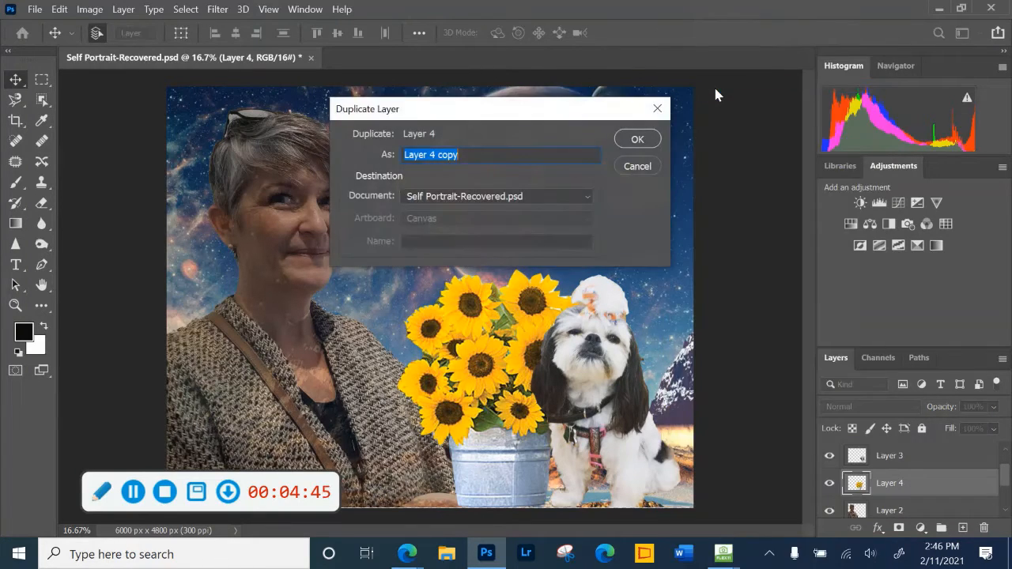
click(636, 140)
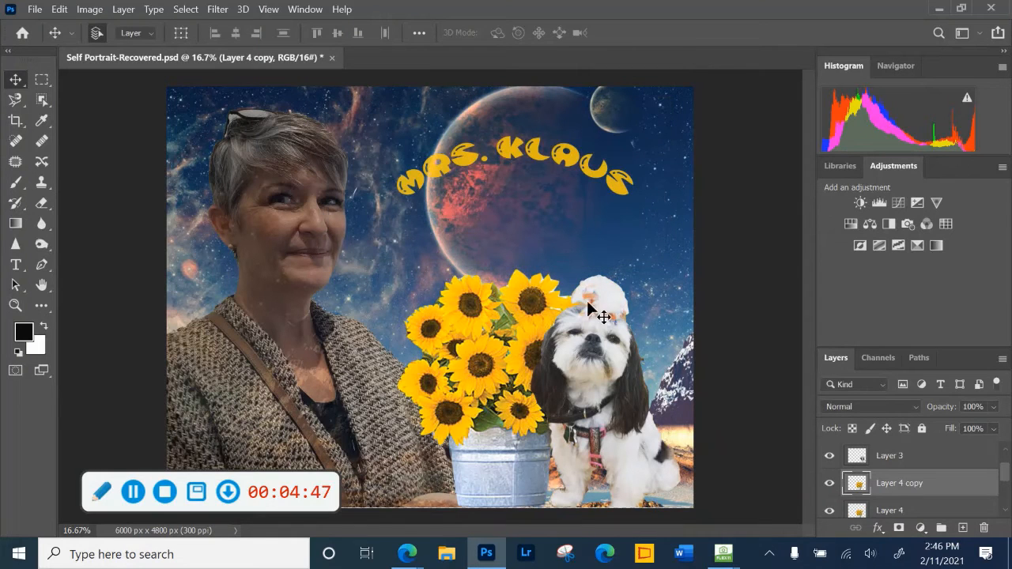
drag(495, 323, 301, 302)
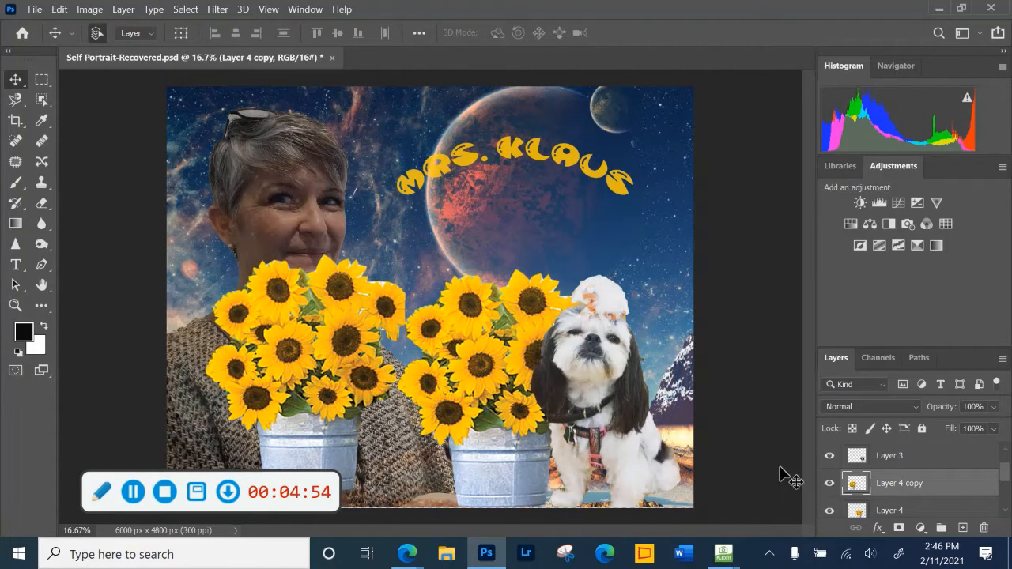
- Delete the duplicated sunflower bucket layer, Layer 4 copy
right_click(893, 484)
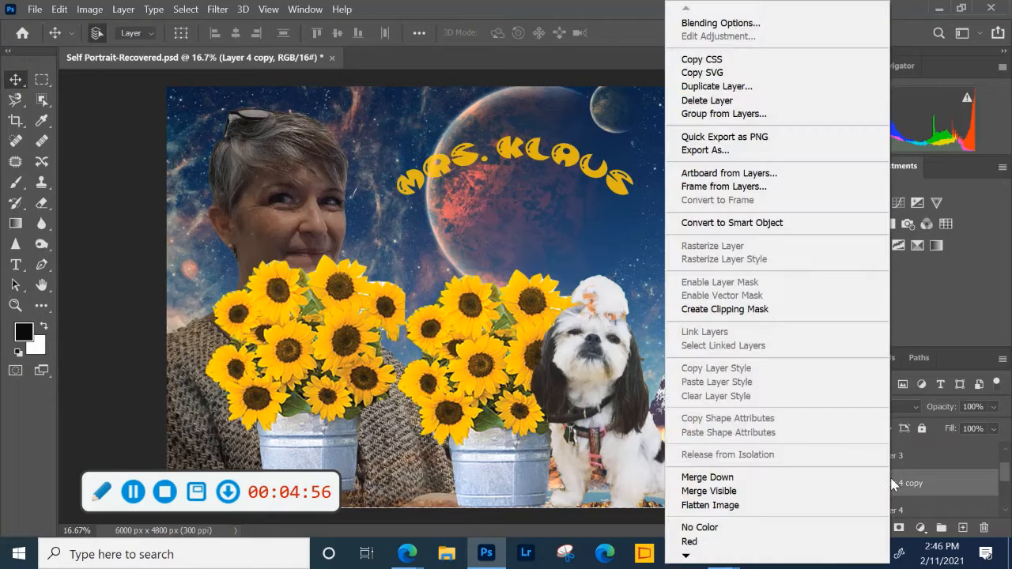
click(736, 101)
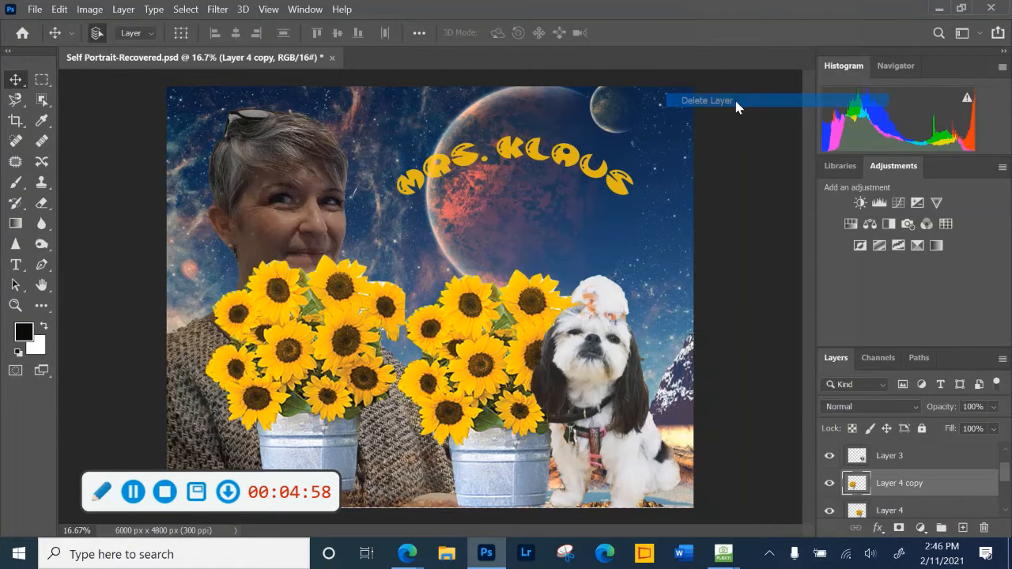
click(493, 230)
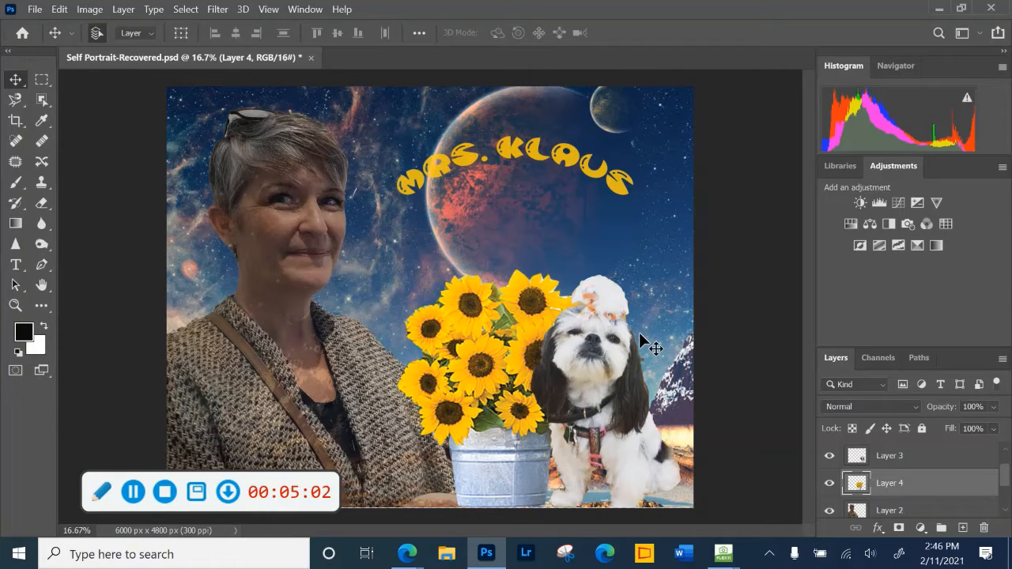
- Flatten the image and darken the ground around the dog's feet with the Burn tool
click(126, 14)
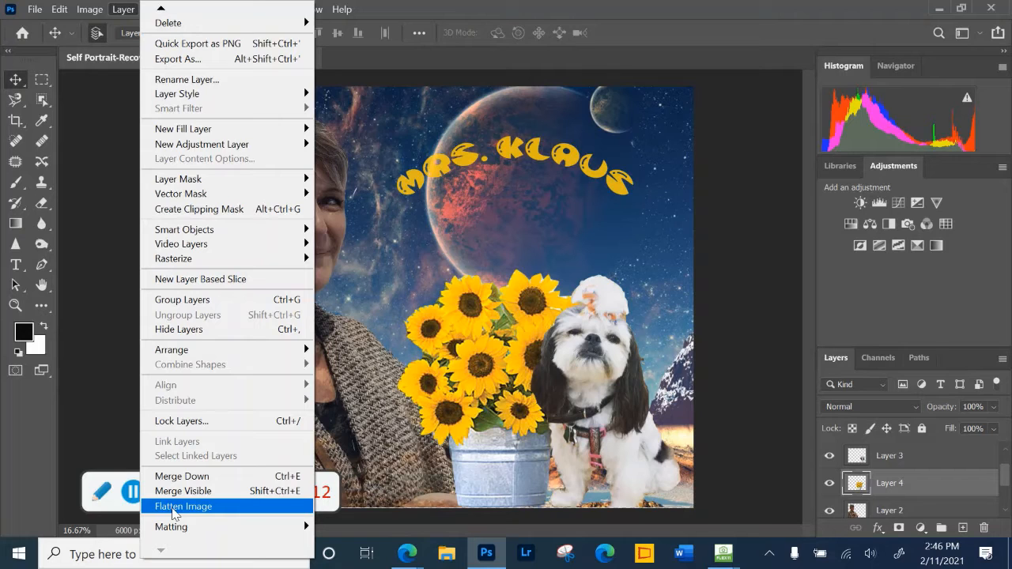
click(174, 512)
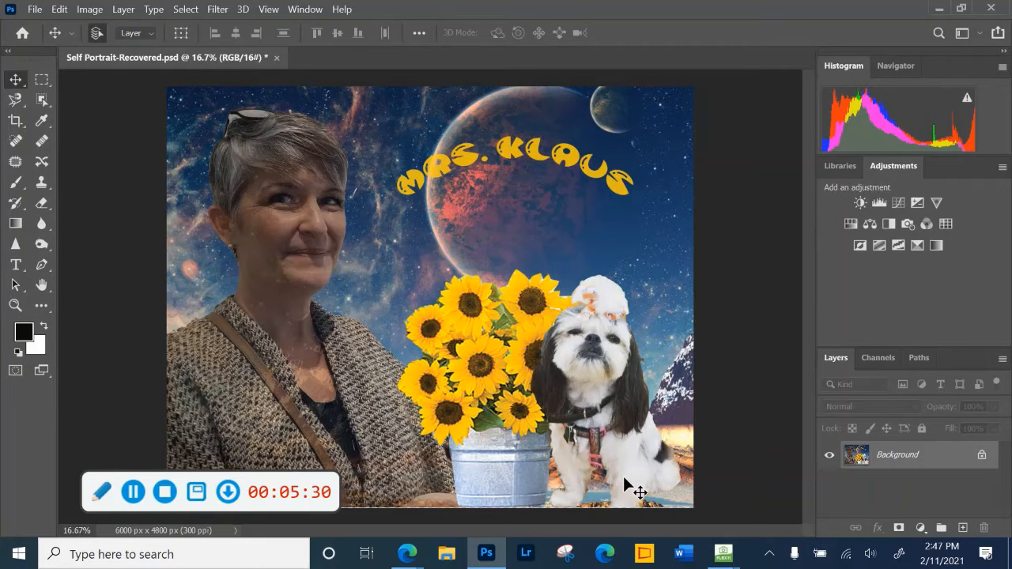
right_click(45, 247)
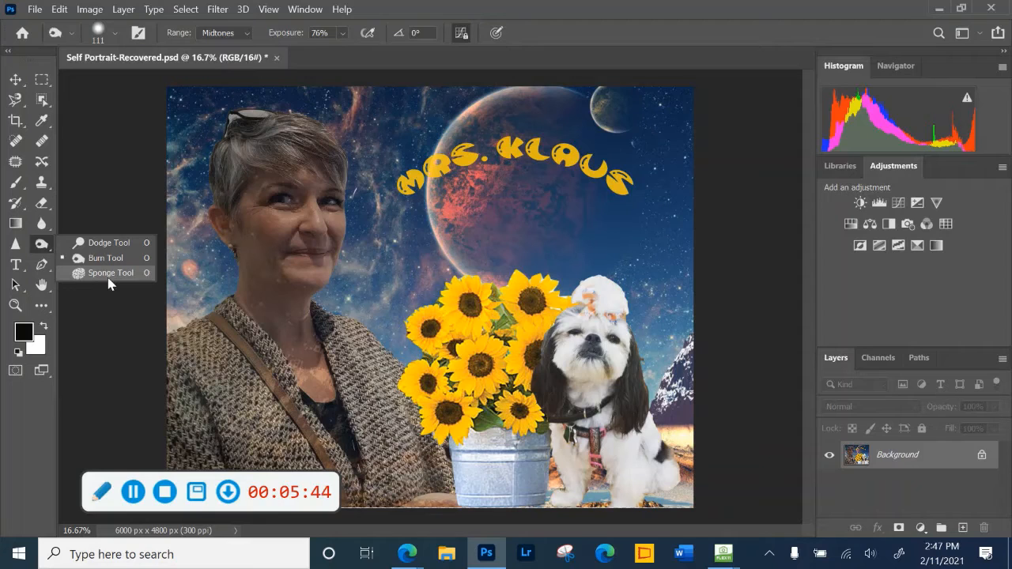
click(99, 260)
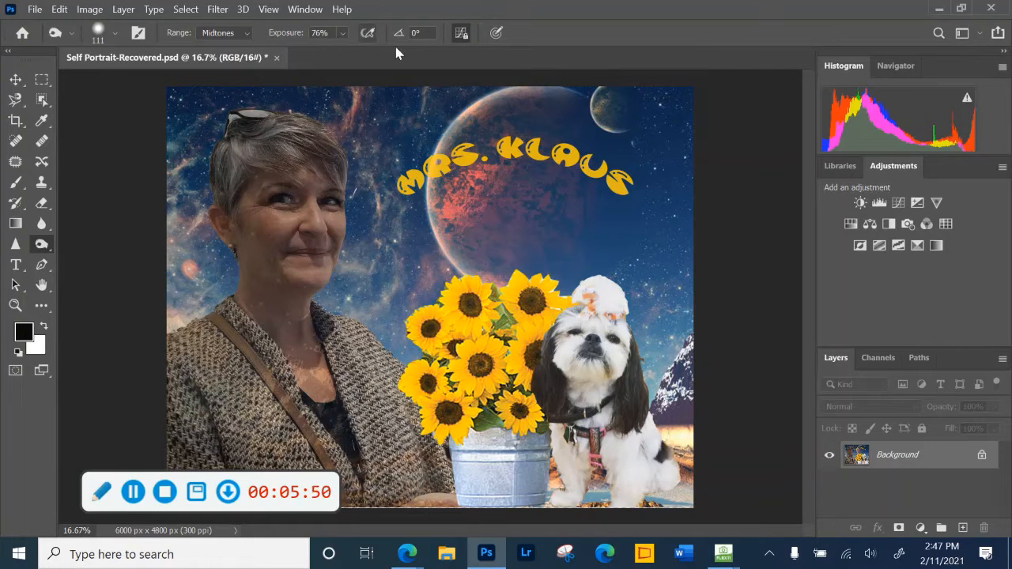
mouse_move(615, 490)
mouse_down()
mouse_move(589, 490)
mouse_move(651, 514)
mouse_move(686, 470)
mouse_move(679, 501)
mouse_move(662, 510)
mouse_move(679, 488)
mouse_move(661, 514)
mouse_move(684, 495)
mouse_move(647, 506)
mouse_move(690, 497)
mouse_move(676, 510)
mouse_move(661, 496)
mouse_move(649, 510)
mouse_move(679, 502)
mouse_move(685, 477)
mouse_move(678, 505)
mouse_move(595, 498)
mouse_move(604, 498)
mouse_move(596, 507)
mouse_move(636, 512)
mouse_move(681, 474)
mouse_move(689, 499)
mouse_move(686, 472)
mouse_move(682, 500)
mouse_move(656, 515)
mouse_move(687, 494)
mouse_move(683, 475)
mouse_move(685, 495)
mouse_move(669, 505)
mouse_move(652, 501)
mouse_move(693, 490)
mouse_move(587, 506)
mouse_move(672, 499)
mouse_move(660, 505)
mouse_move(686, 466)
mouse_up()
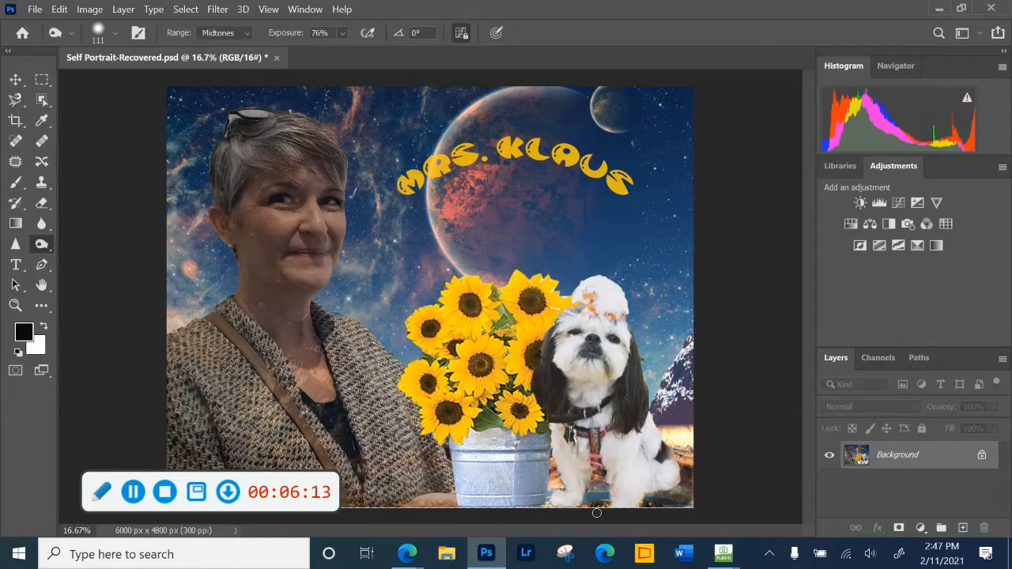
drag(597, 512, 589, 490)
- With a 495 px Clone Stamp brush, clone one sunflower onto the bouquet's left edge and another above its top
click(43, 186)
right_click(45, 190)
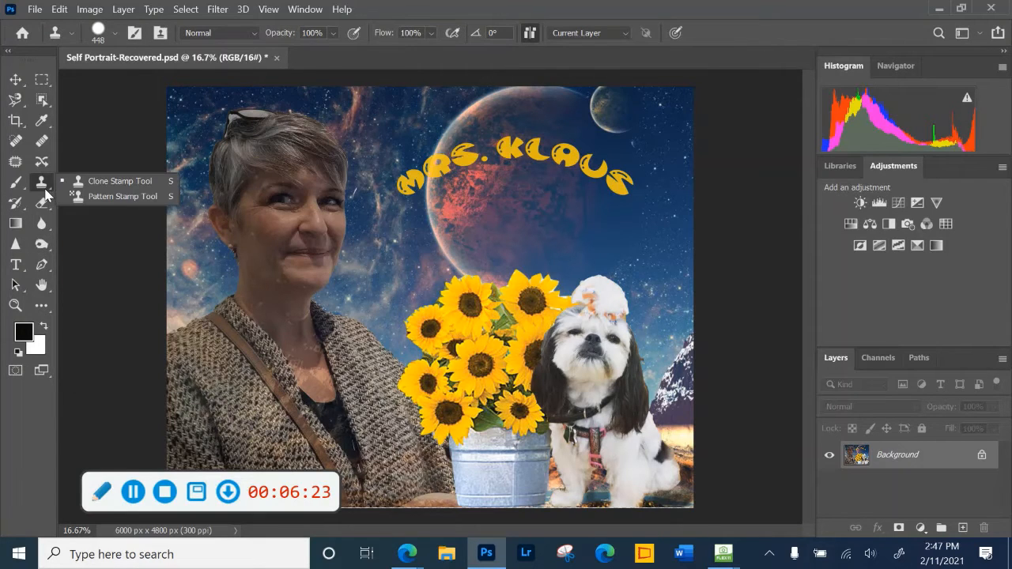
click(102, 185)
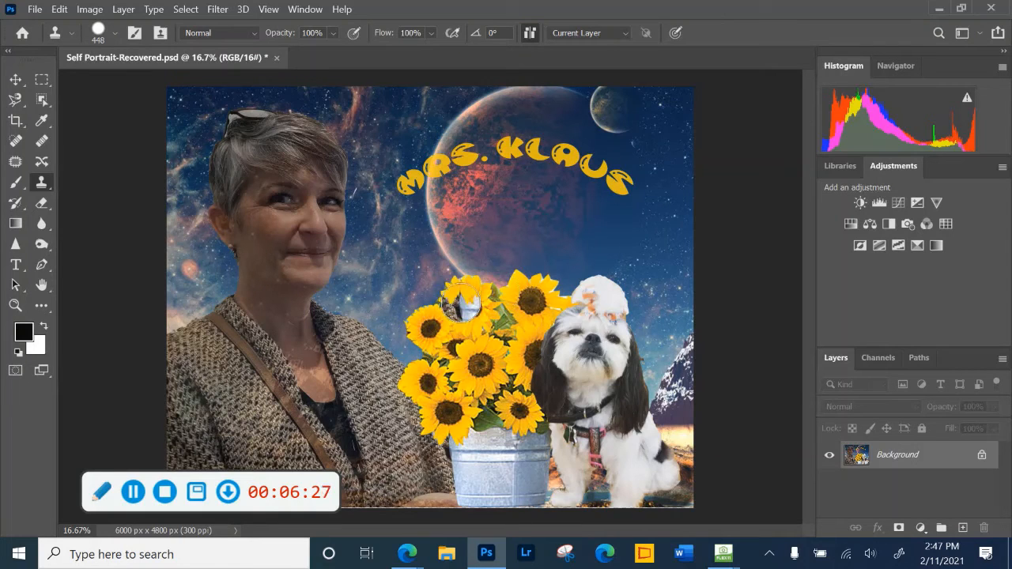
click(115, 34)
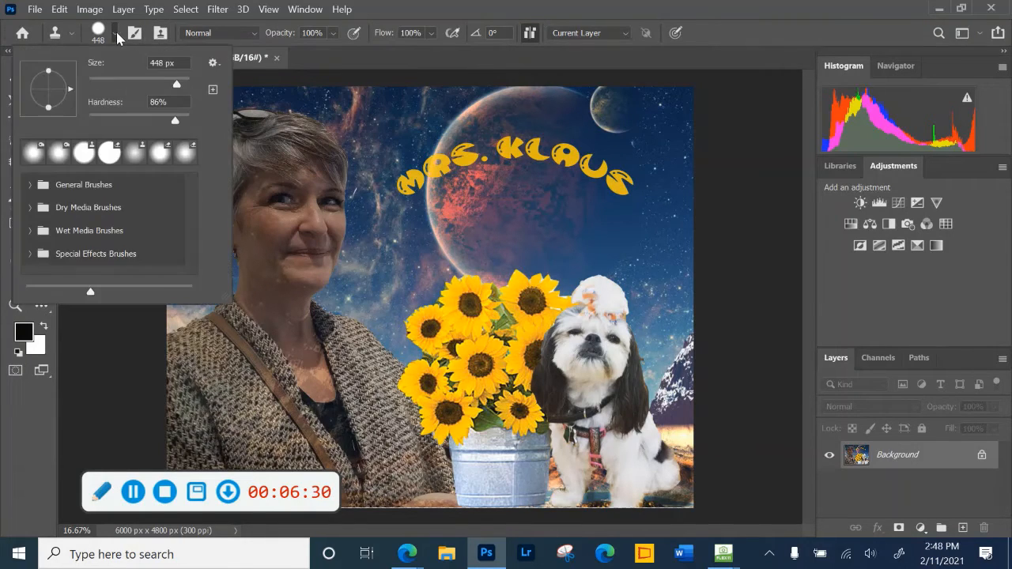
click(184, 62)
click(179, 80)
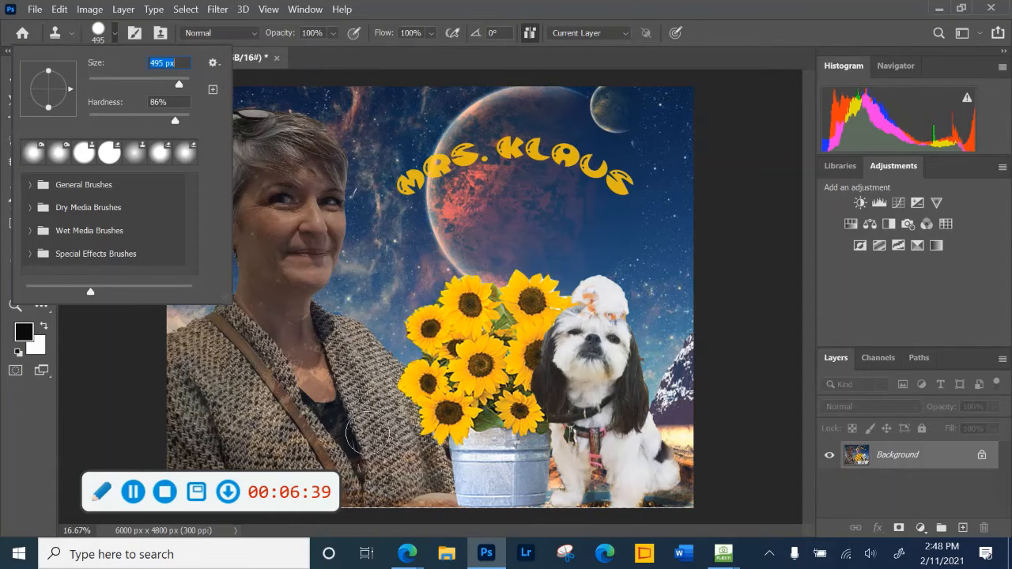
alt+click(431, 328)
mouse_move(415, 340)
mouse_down()
mouse_move(397, 352)
mouse_move(405, 348)
mouse_up()
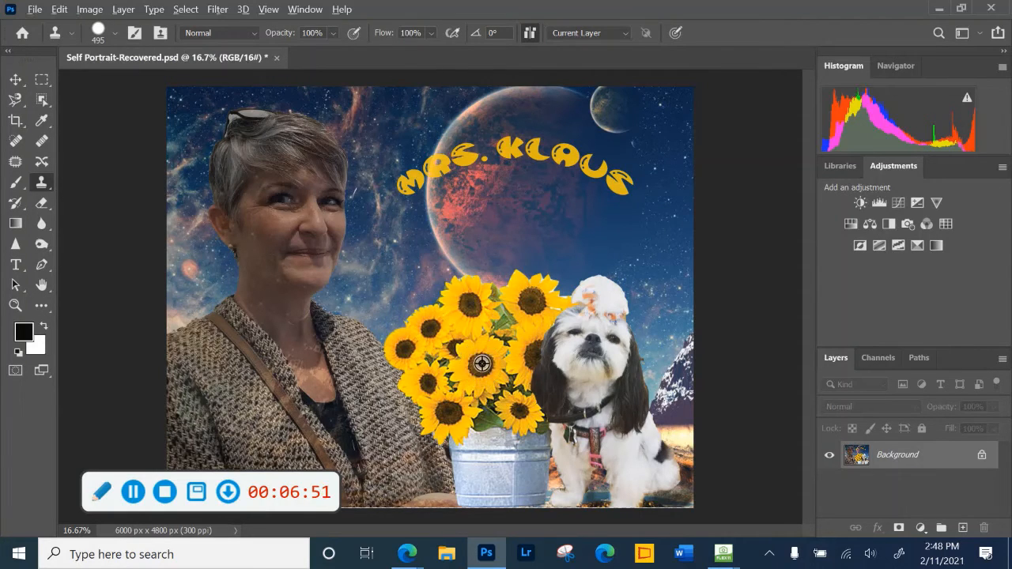
click(495, 269)
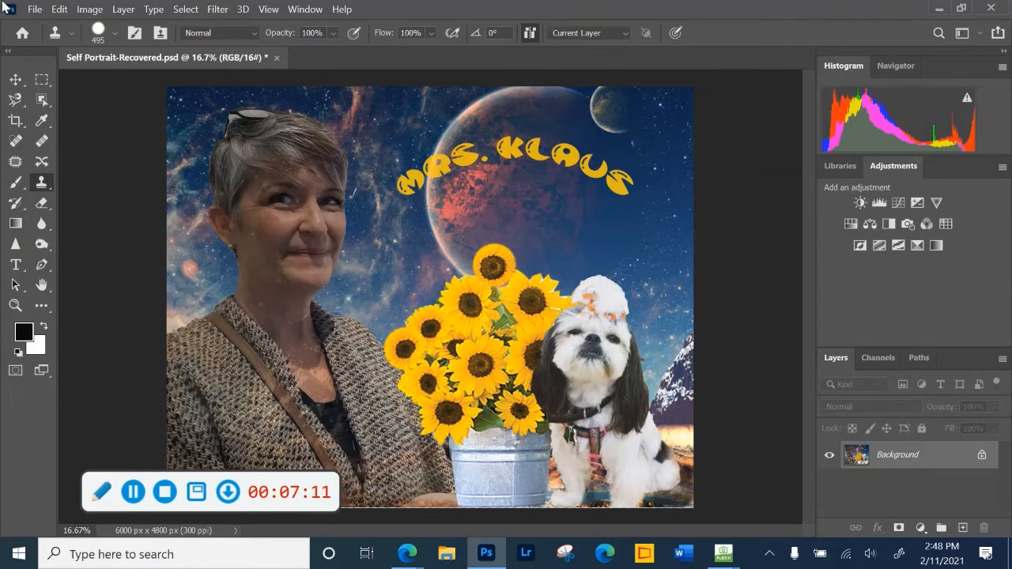
- Save the flattened image on the computer as a JPEG named Self Portrait Final, replacing the existing file
click(34, 9)
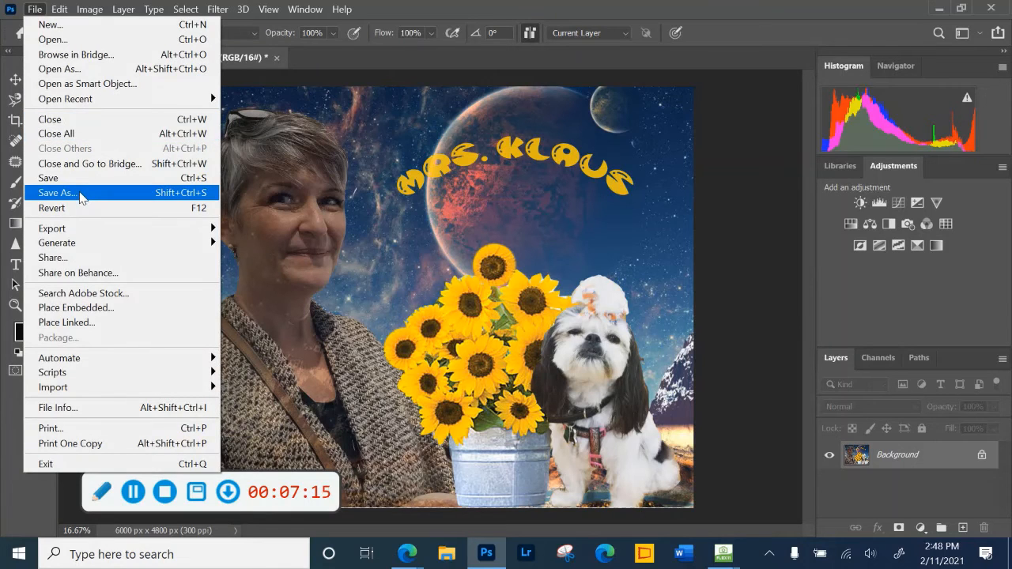
click(82, 196)
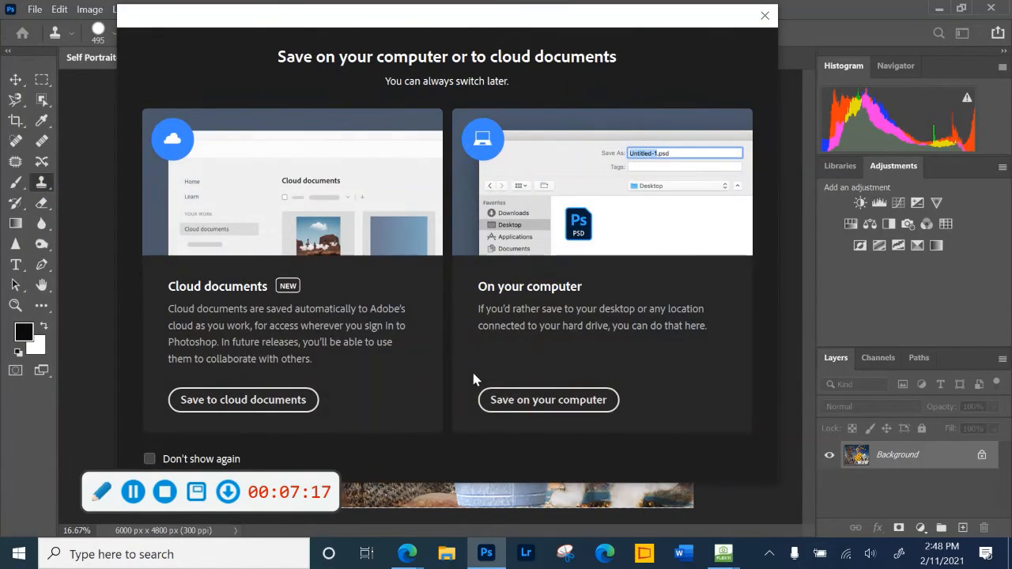
click(538, 401)
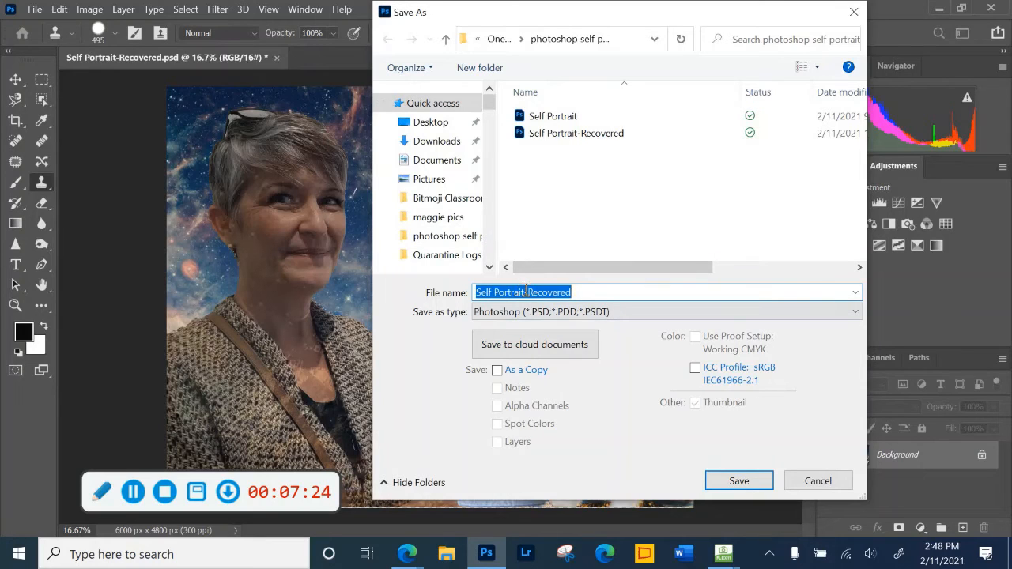
drag(524, 291, 605, 292)
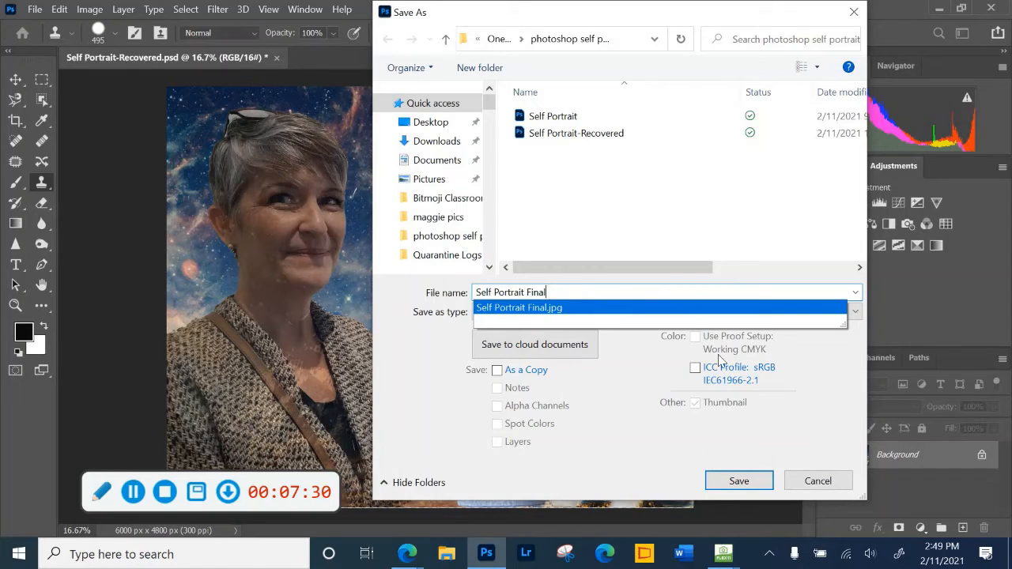
click(822, 373)
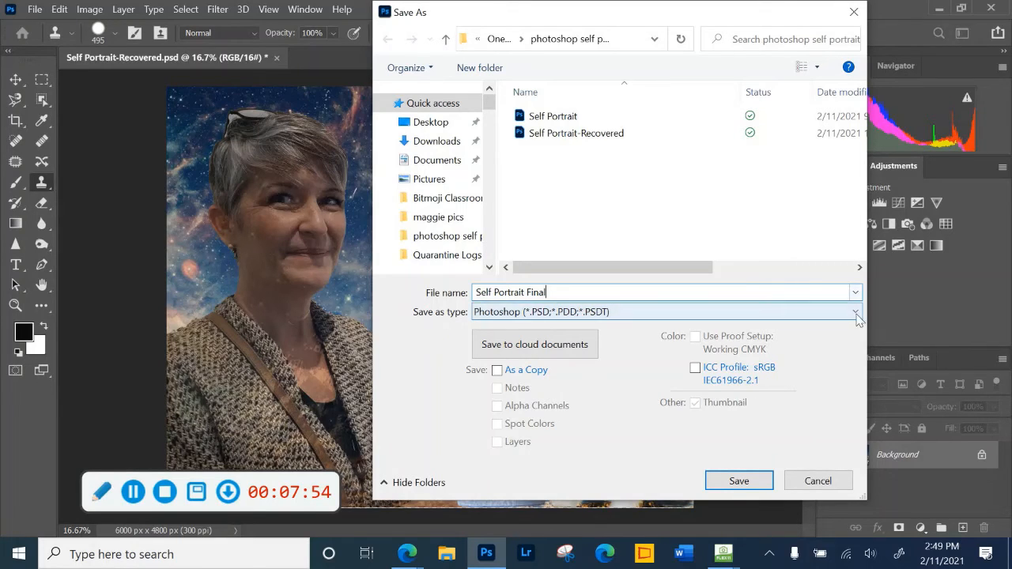
click(856, 314)
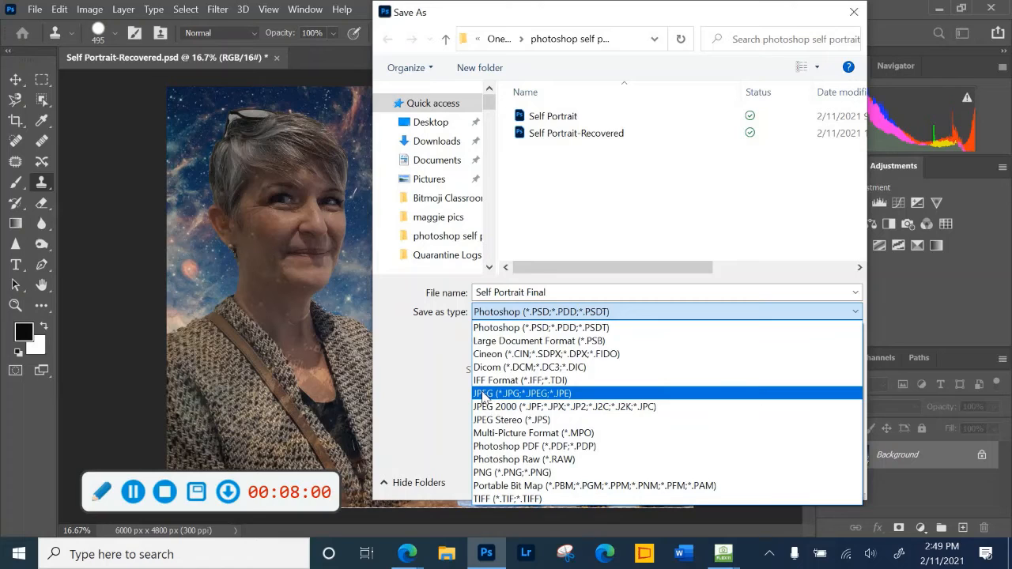
click(483, 393)
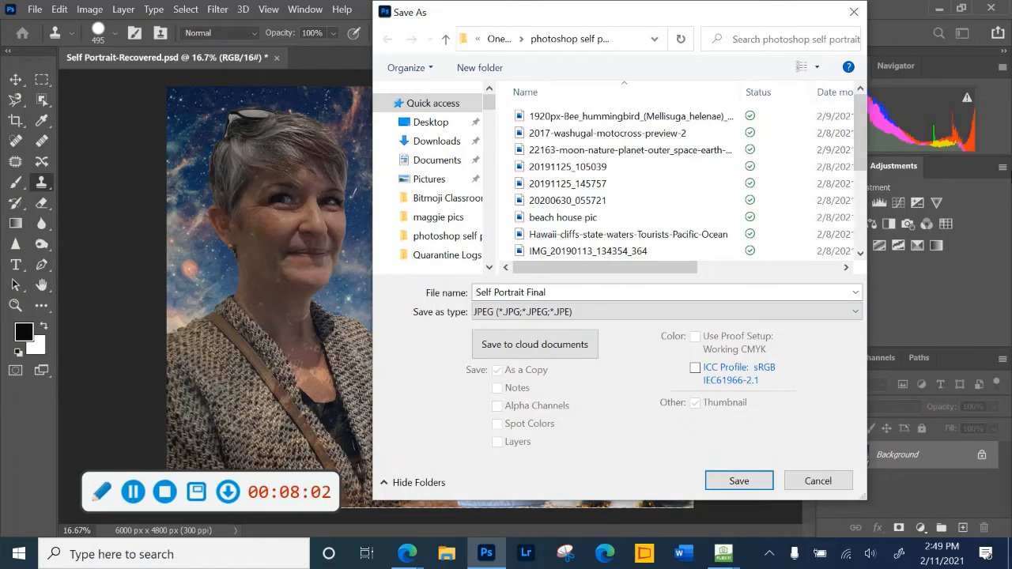
click(737, 484)
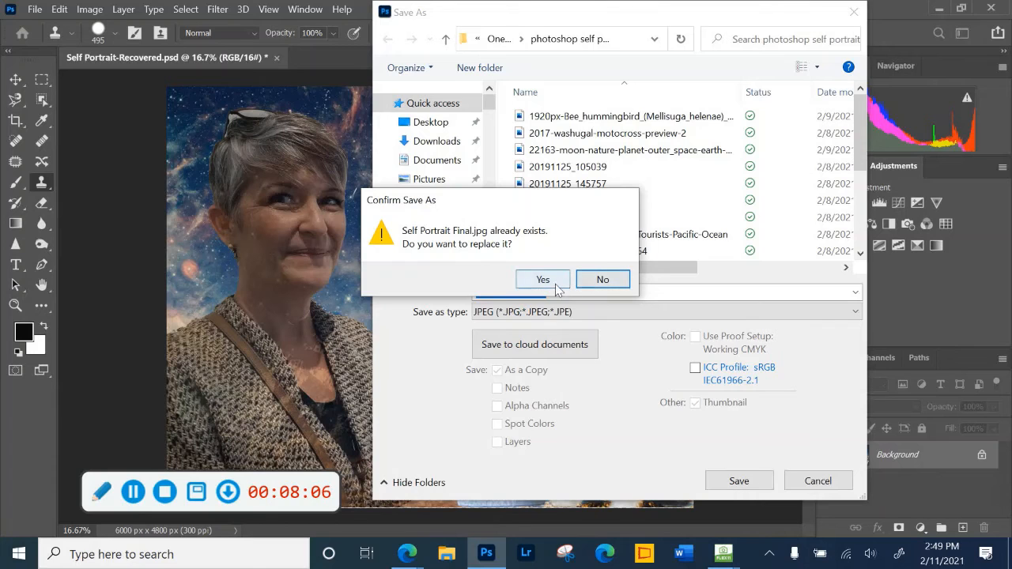
click(555, 284)
click(577, 116)
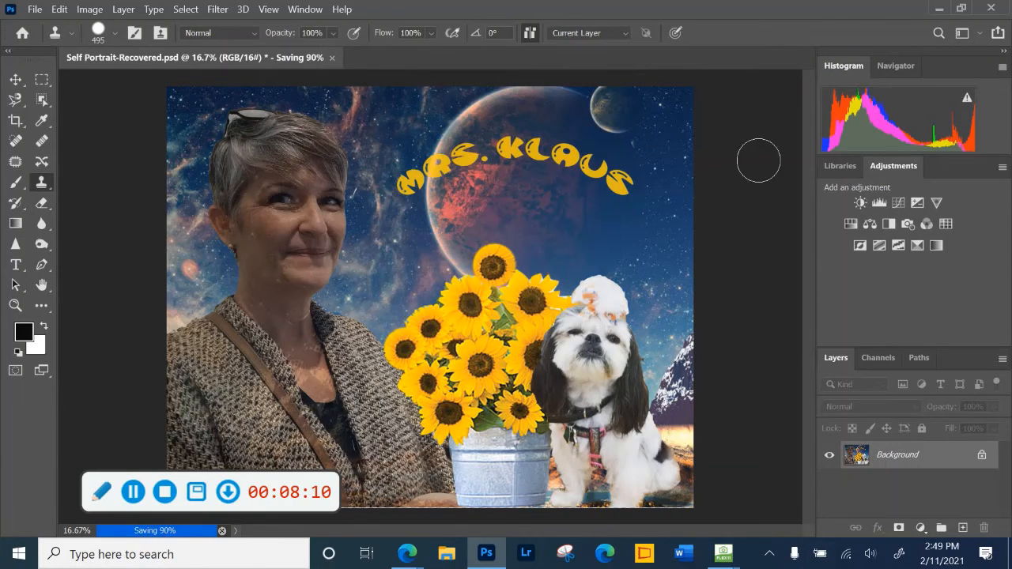
- Switch to File Explorer, view Self Portrait Final.jpg from the photoshop self portrait folder, and close the viewer and folder
click(938, 14)
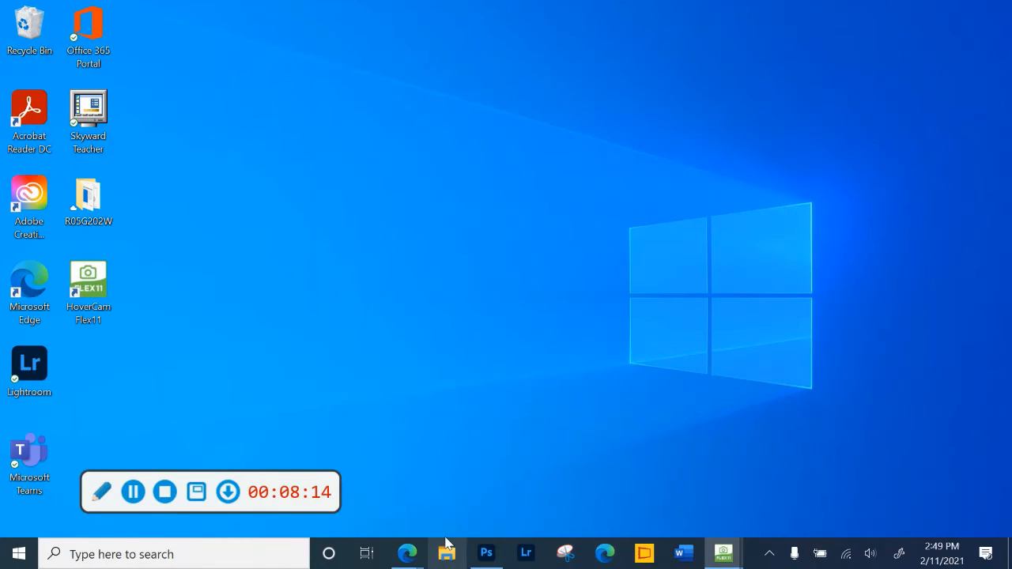
click(446, 545)
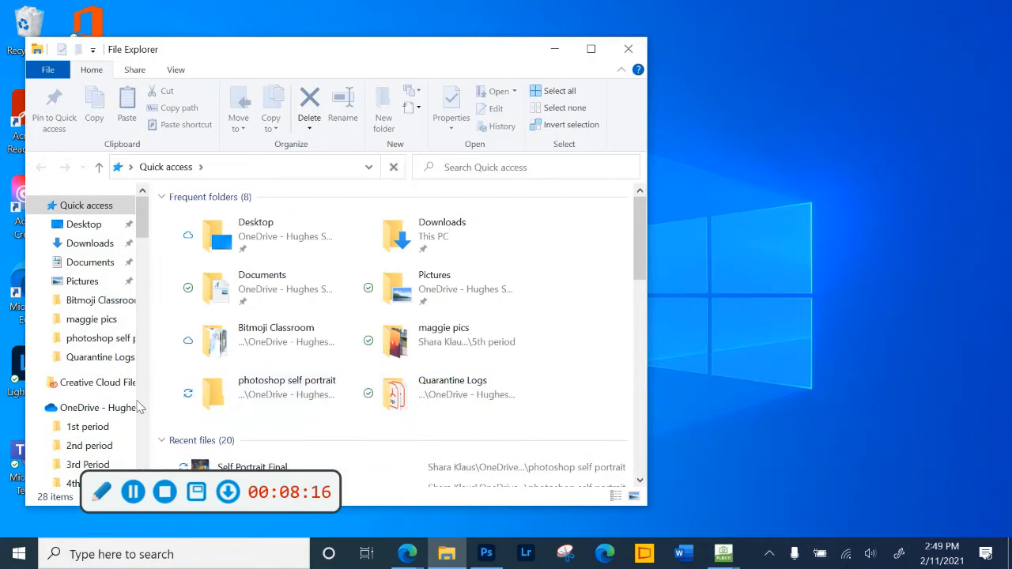
click(101, 340)
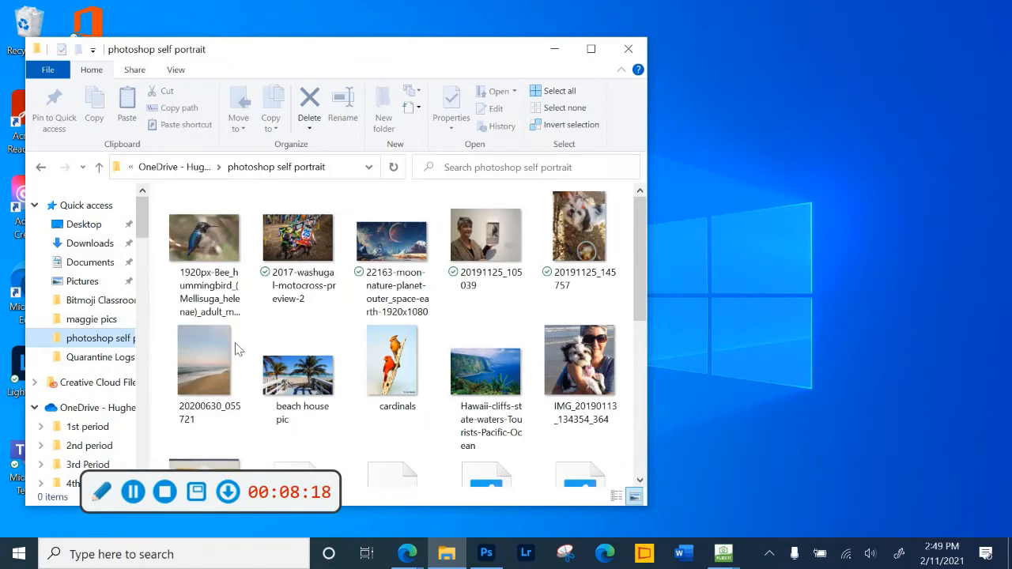
scroll(361, 396, down, 5)
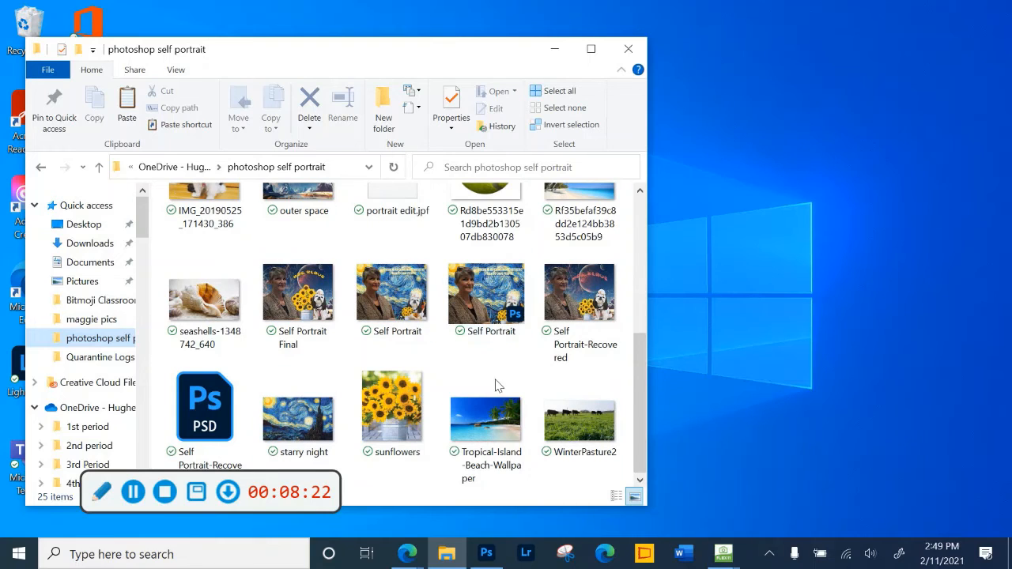
click(298, 311)
double_click(298, 311)
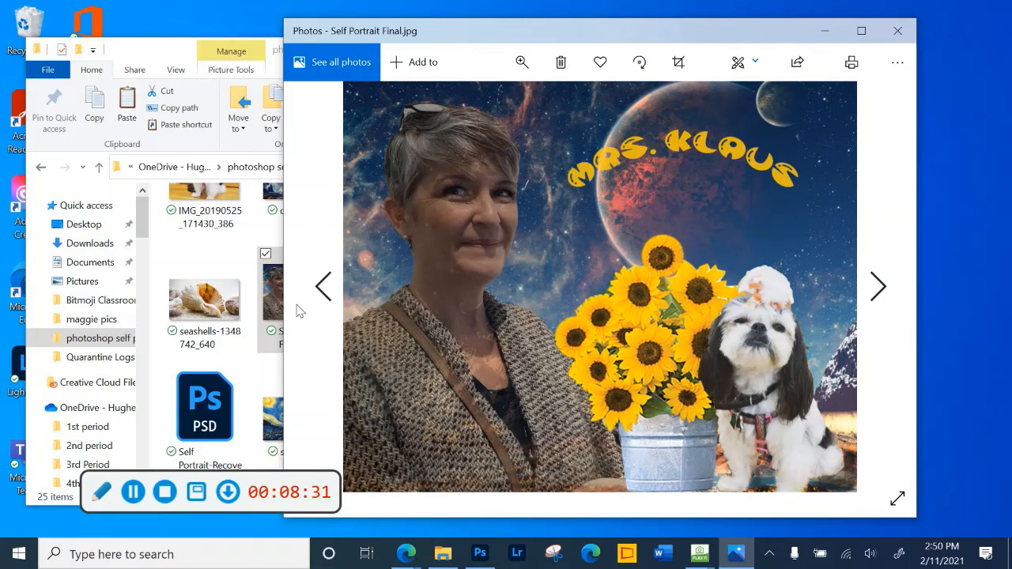
click(897, 31)
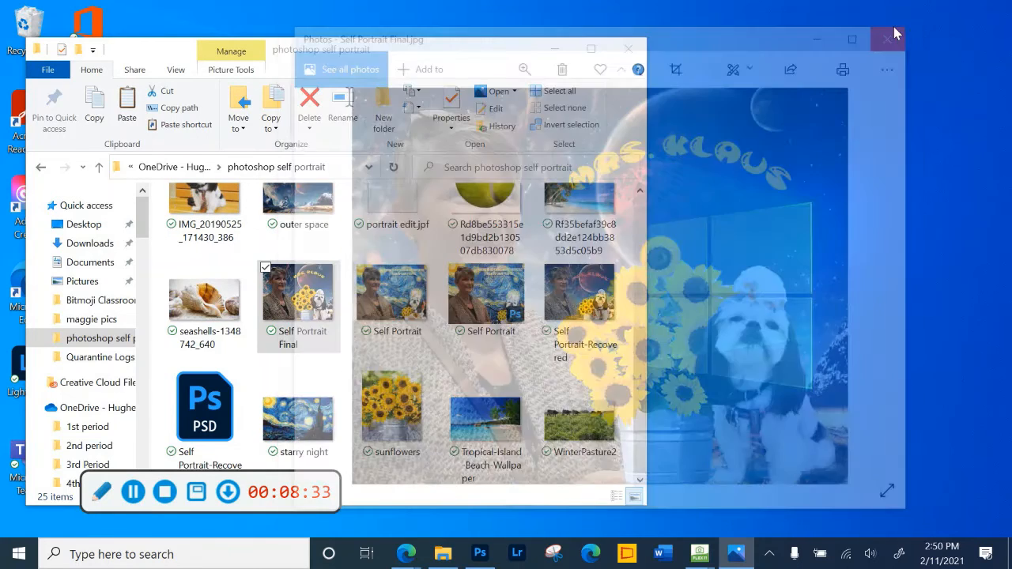
click(628, 49)
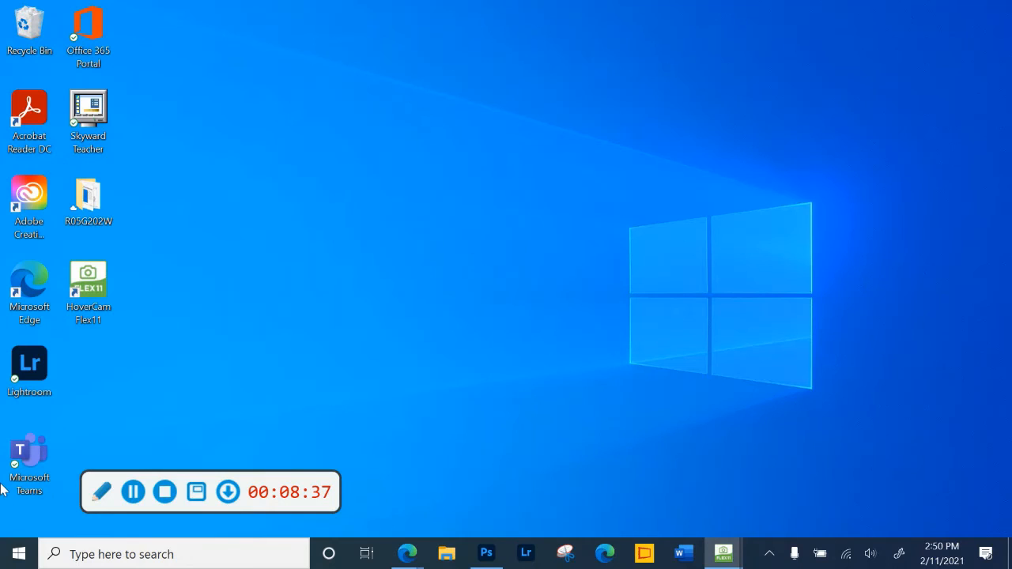
- Switch to Microsoft Teams, go back to the team overview, and look through the posts of the ART I 08 team
click(22, 464)
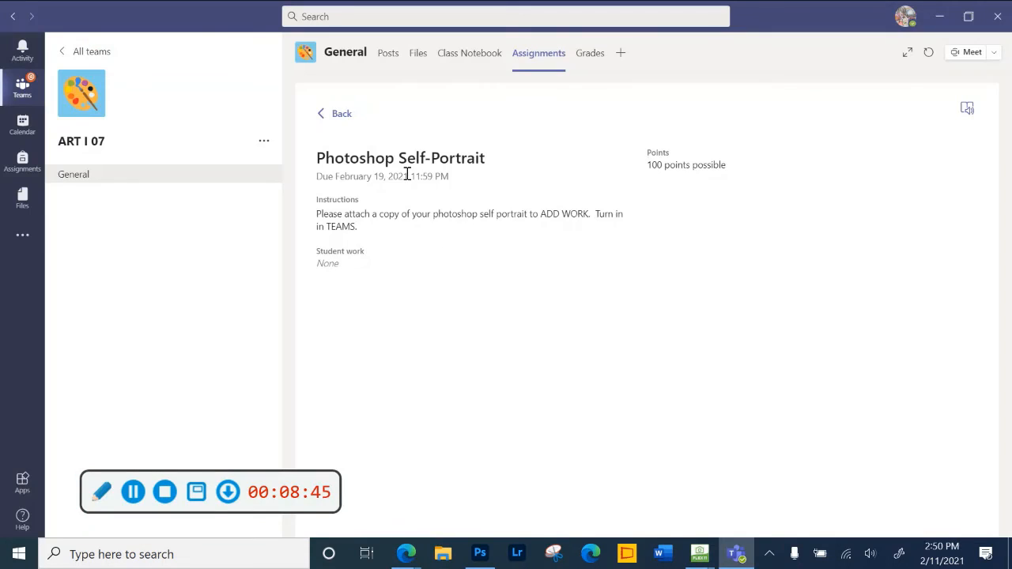
click(61, 53)
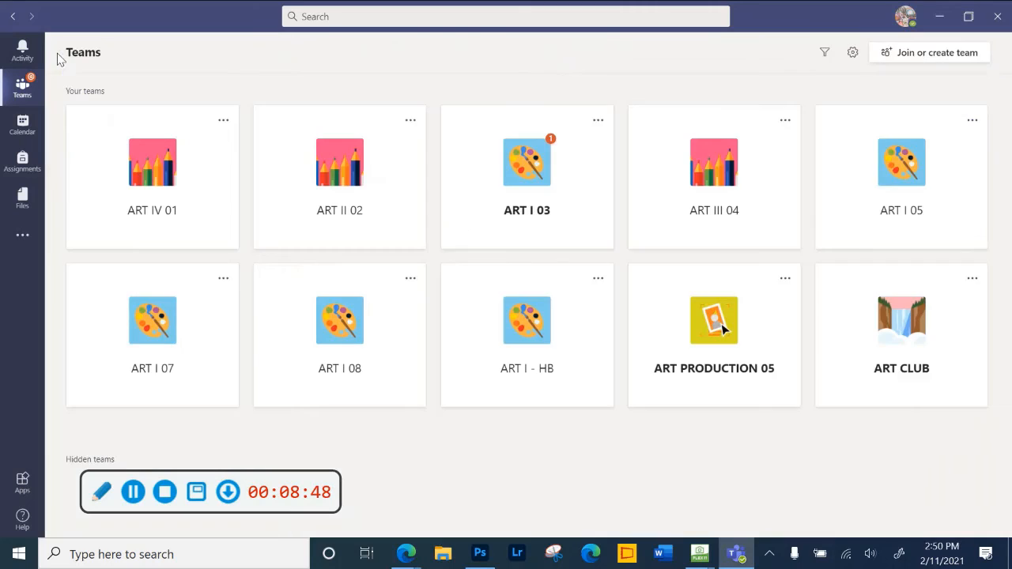
click(343, 326)
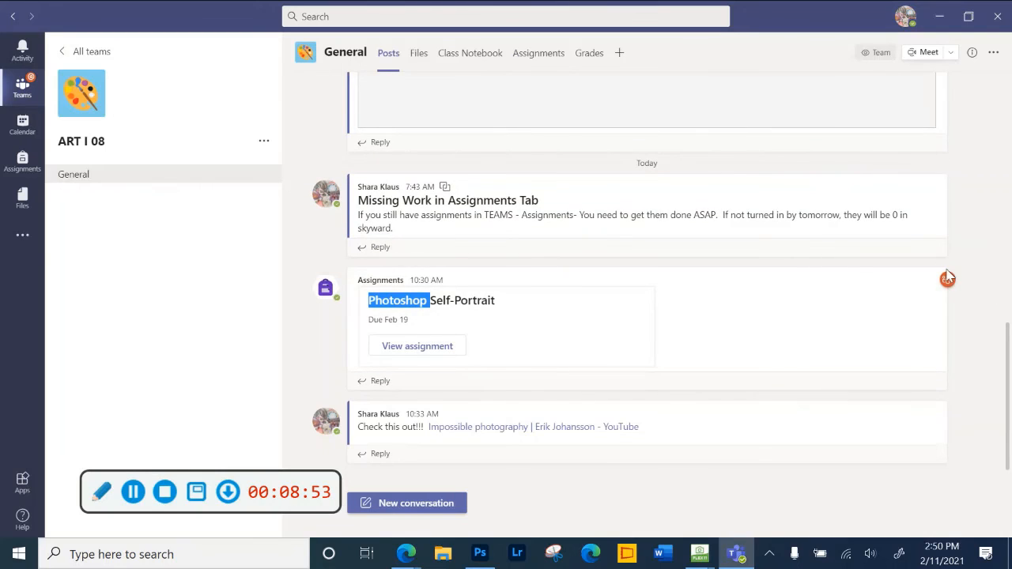
click(947, 279)
scroll(972, 290, up, 5)
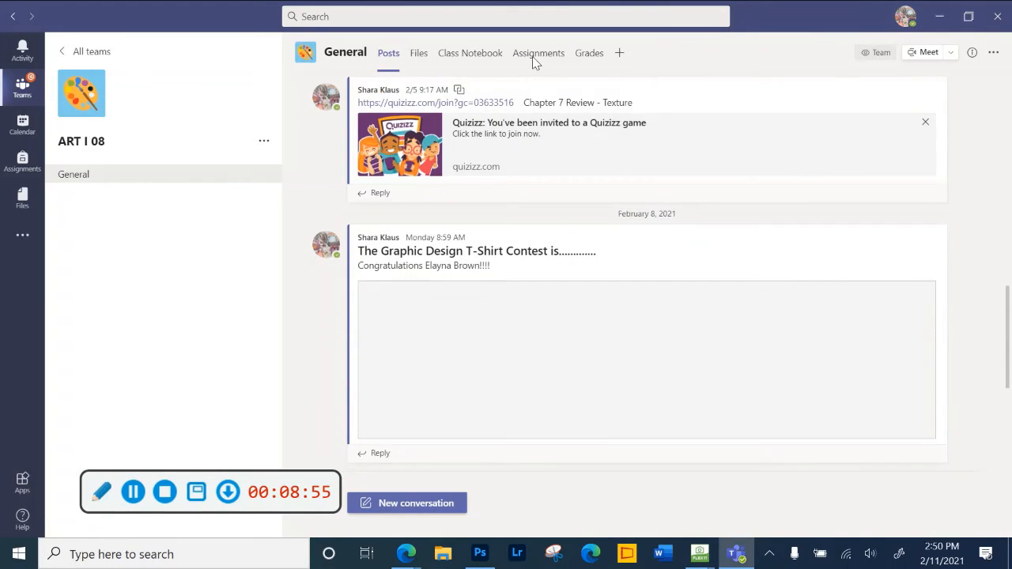
- Open the team's Photoshop Self-Portrait assignment and switch from the submissions list to another view of it
click(534, 54)
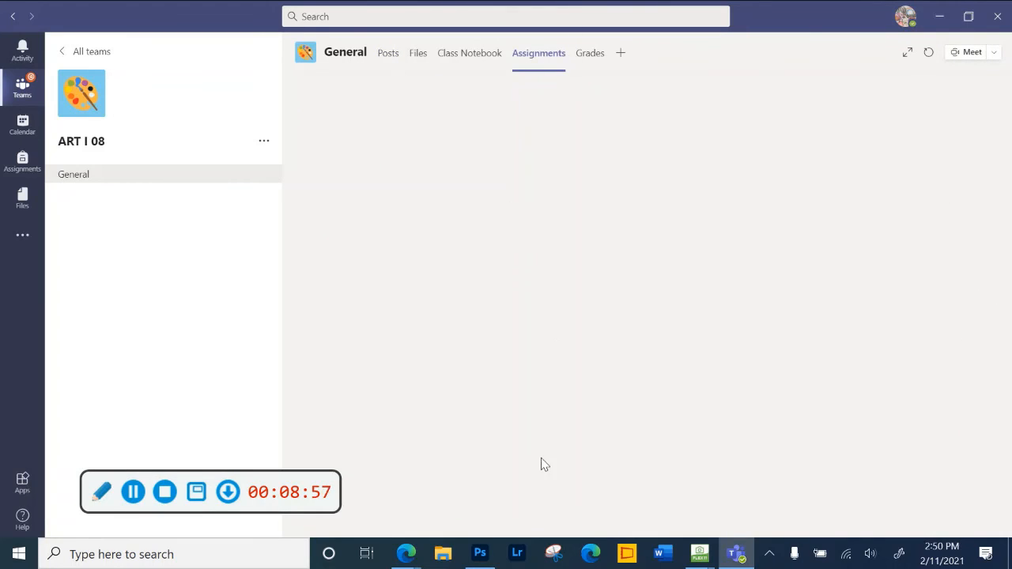
click(428, 198)
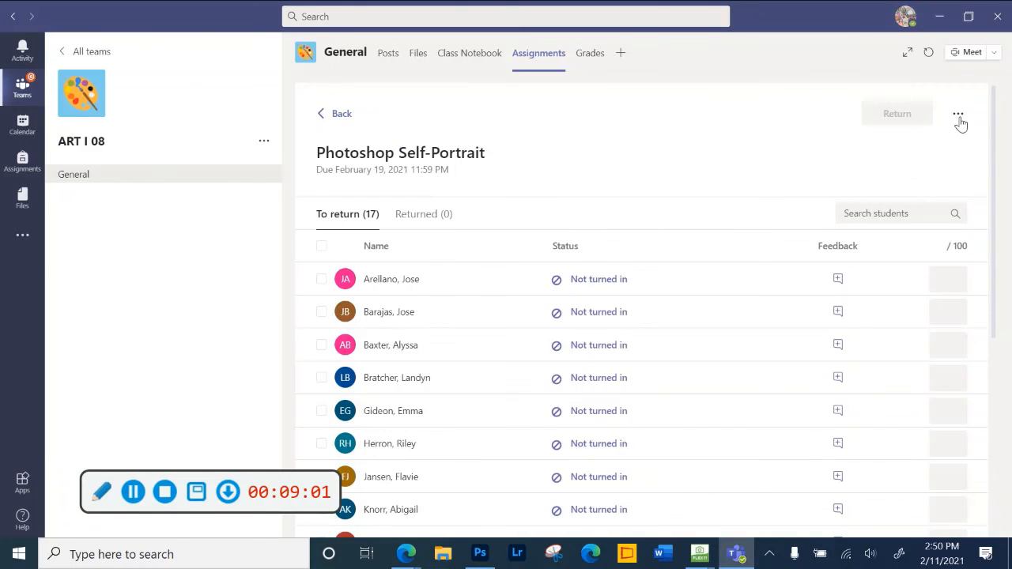
click(959, 116)
click(896, 183)
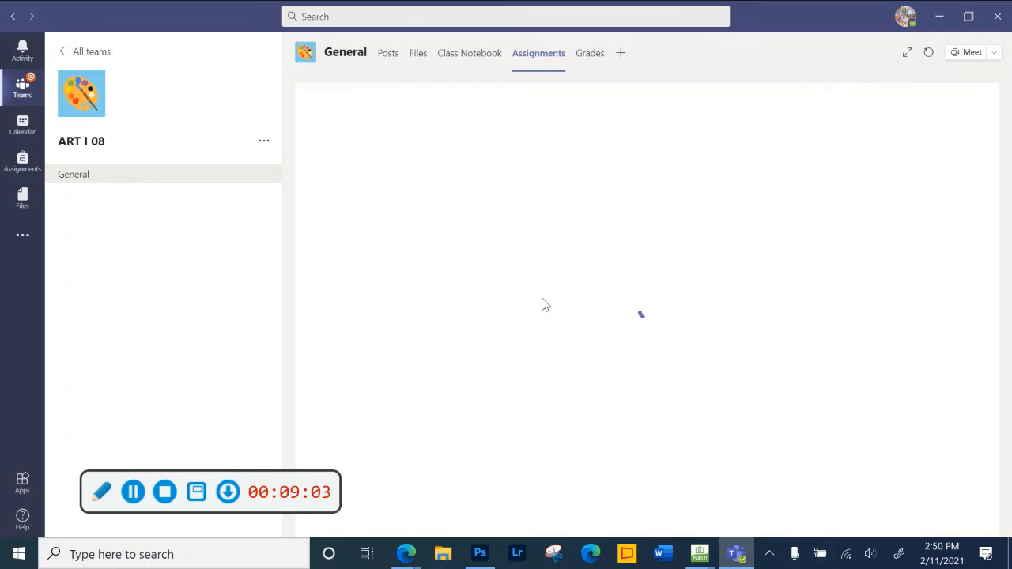